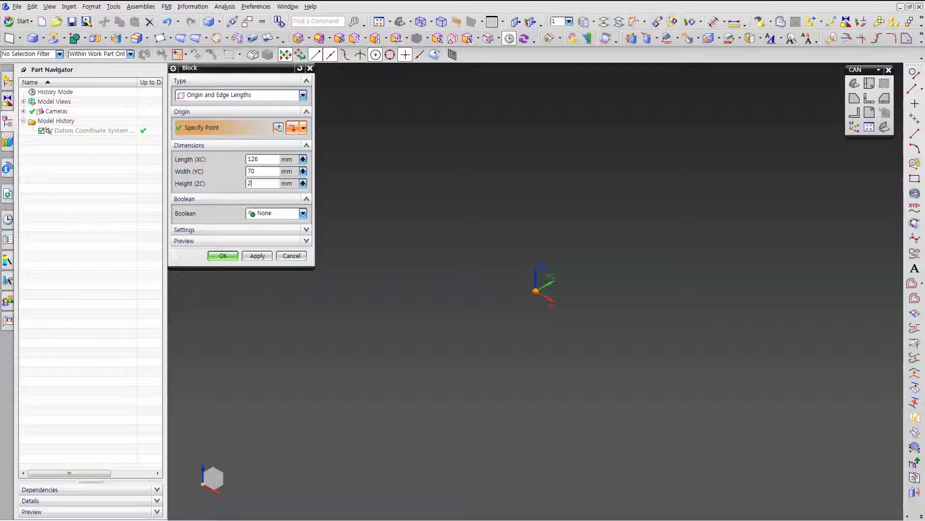
Create a block 126 mm long, 70 mm wide and 20 mm high from its origin and edge lengths.
click(258, 255)
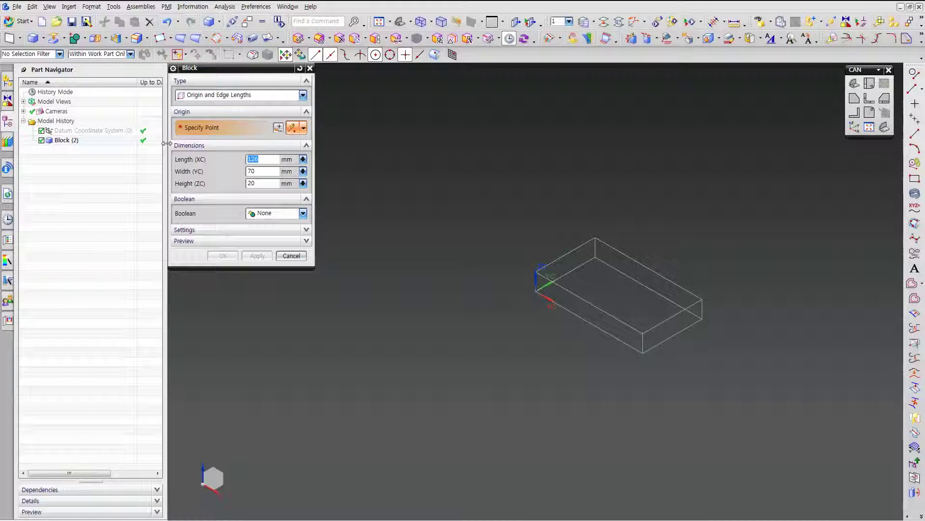
Size the next block 20 × 70 × 50 mm, with its origin at a rectangular offset from the first block's top corner at X 126, Y 0.
text(50)
click(285, 129)
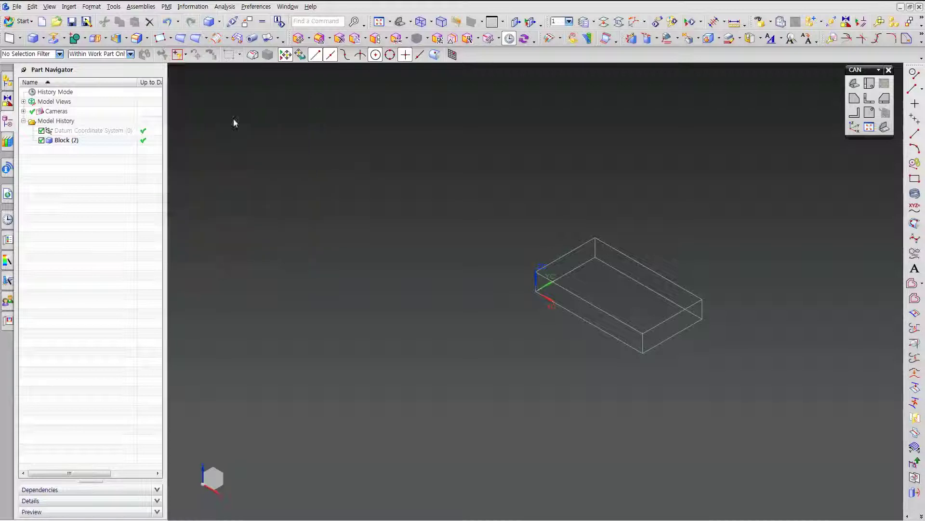
click(643, 333)
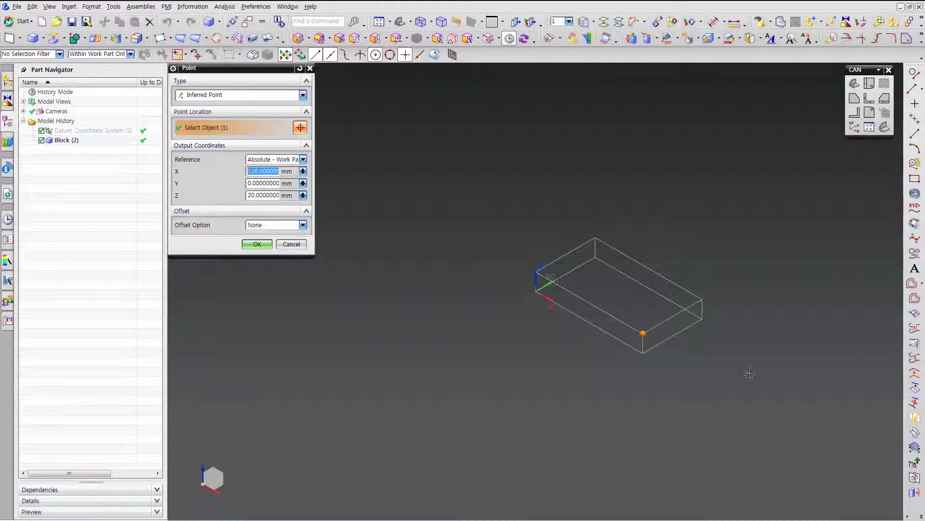
click(277, 224)
click(269, 243)
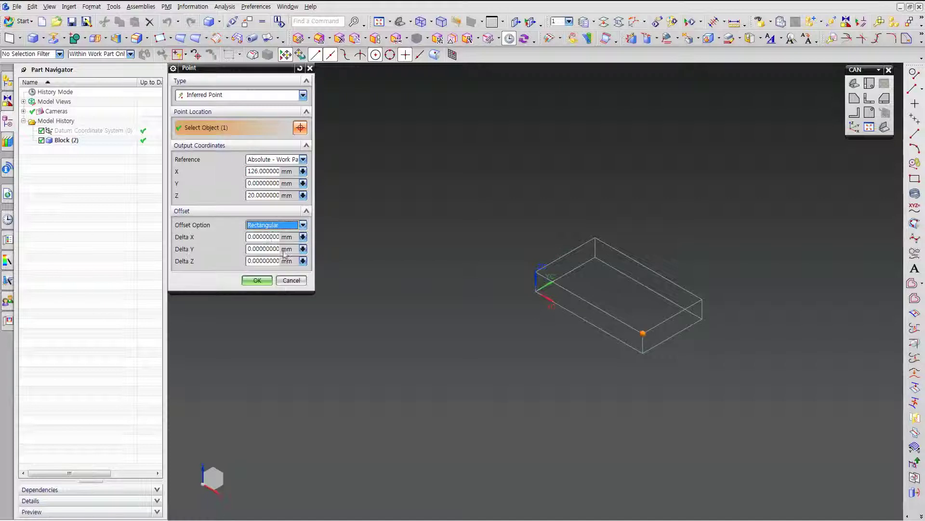
click(273, 237)
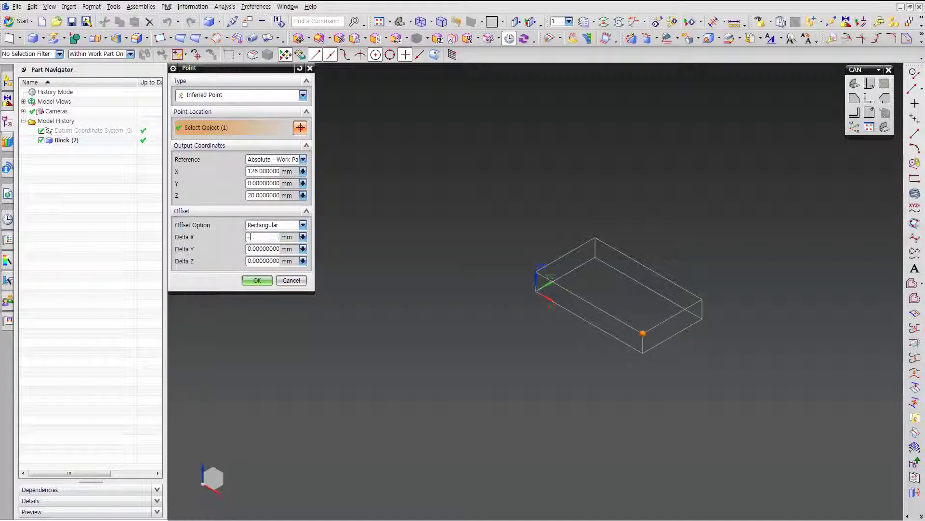
key(Tab)
key(Tab)
click(258, 280)
Unite the 20 × 70 × 50 mm block with the first block as a downward leg.
click(273, 211)
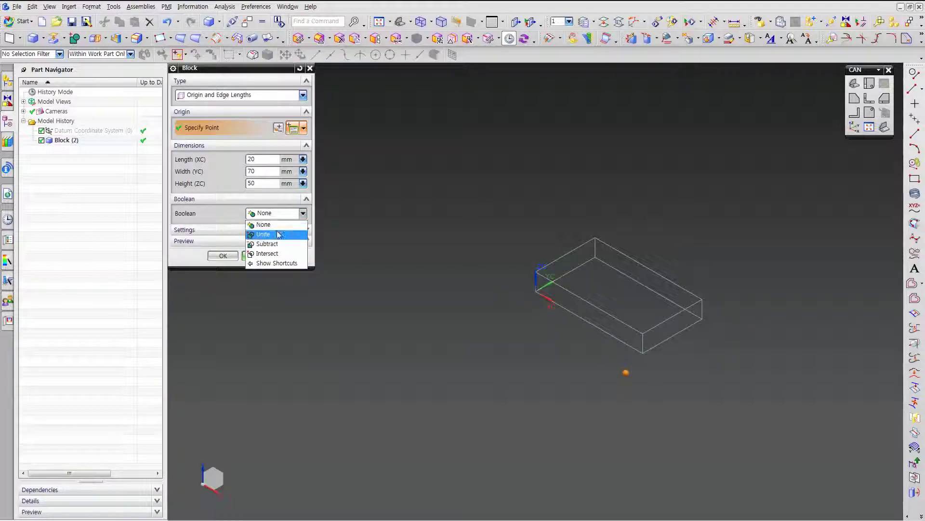
click(276, 230)
click(223, 272)
Draw a 25 mm basic line with String Mode off, parallel to XC, from the top corner above the coordinate origin.
scroll(765, 381, down, 2)
scroll(678, 363, up, 4)
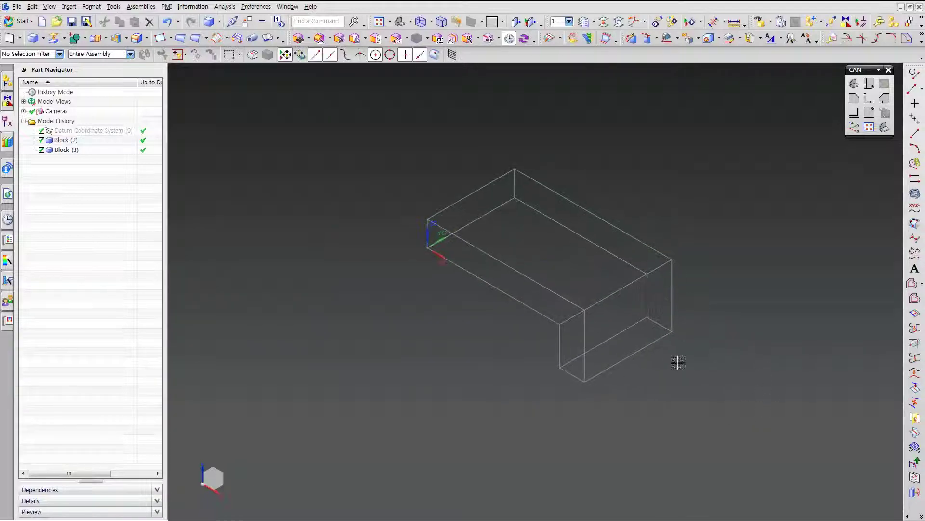
click(914, 74)
click(195, 135)
scroll(433, 181, up, 1)
click(361, 273)
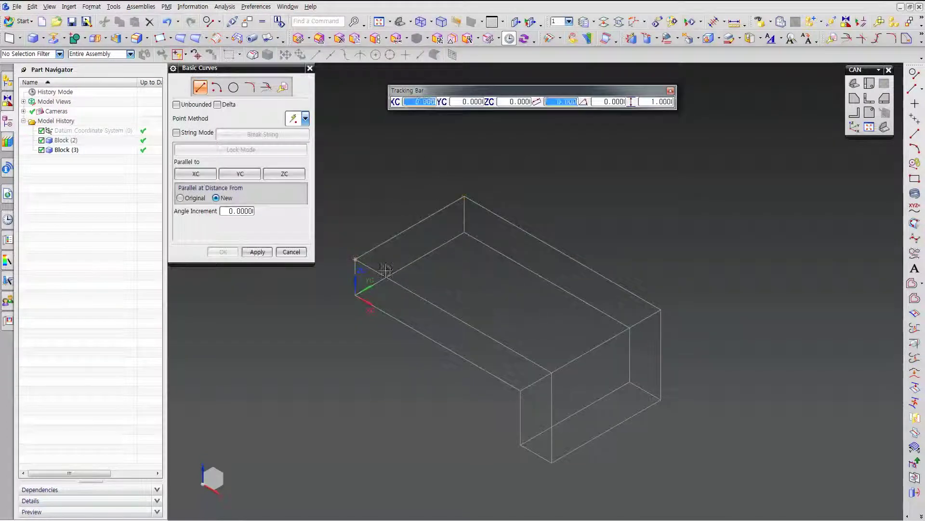
click(195, 174)
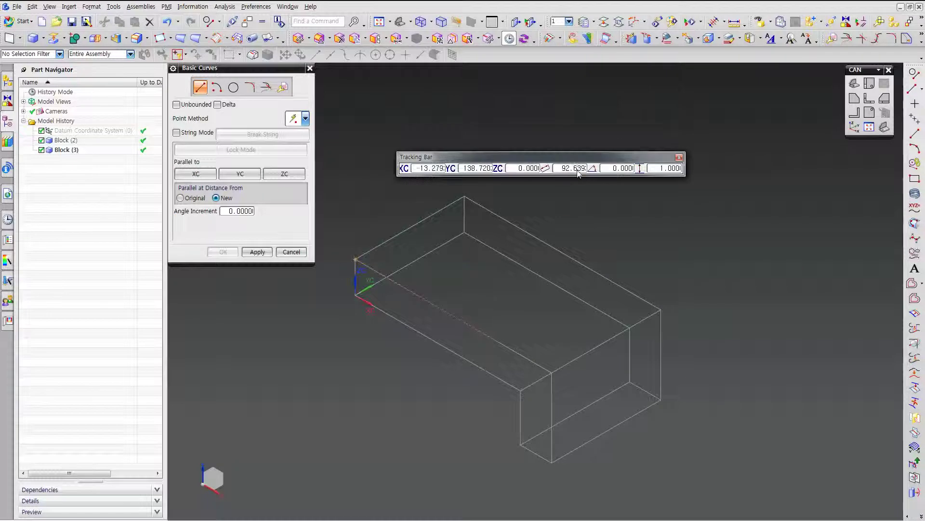
key(Return)
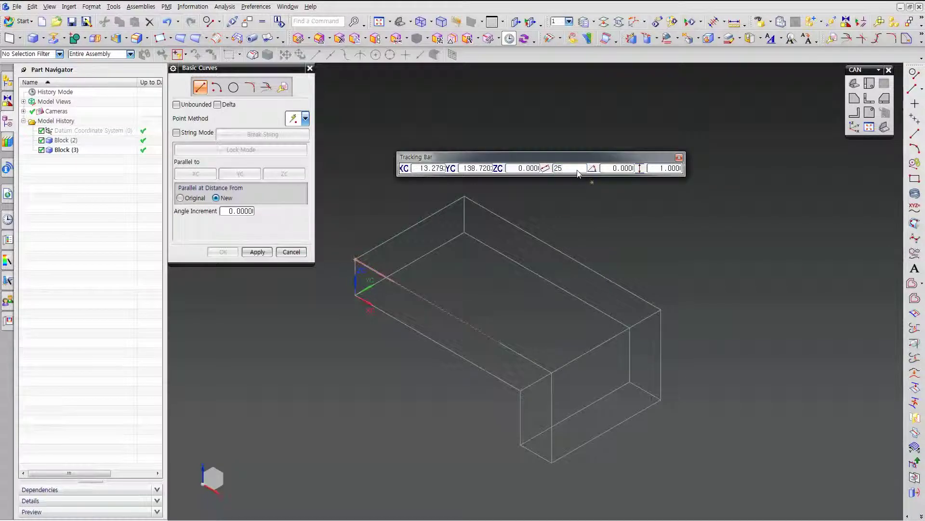
Draw a second 25 mm line parallel to XC from the top corner at X 0, Y 70.
click(465, 195)
click(196, 173)
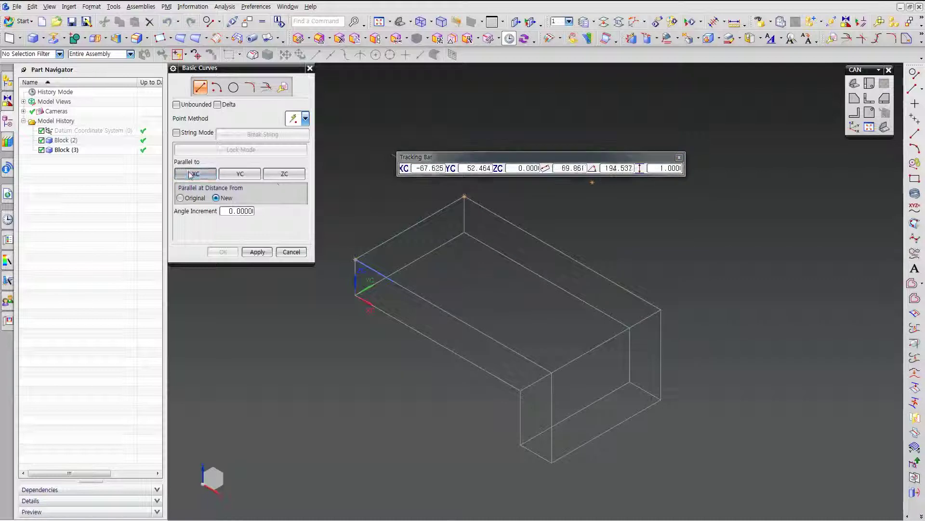
click(577, 169)
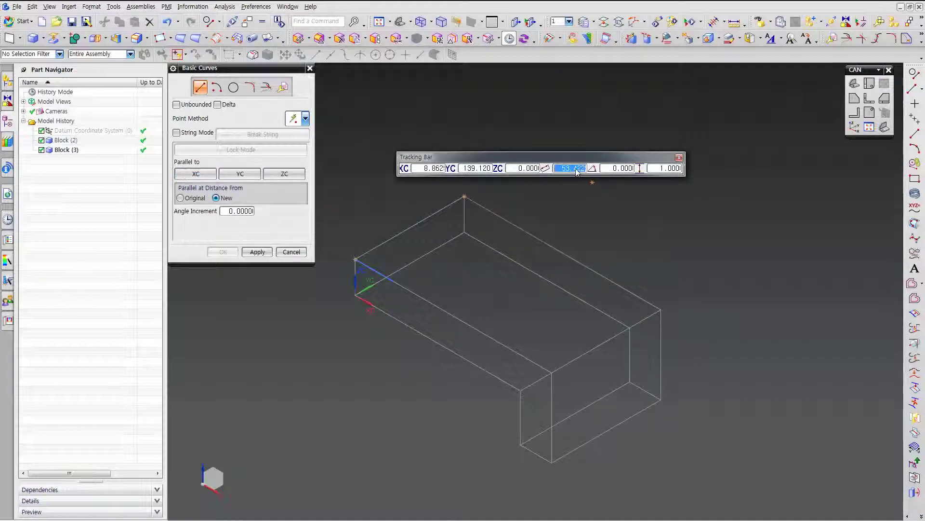
text(25)
key(Return)
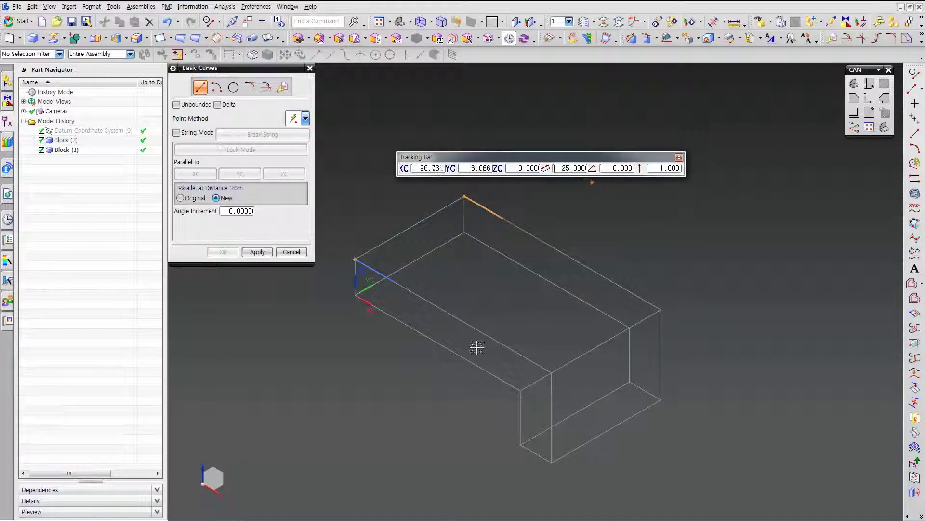
Draw a centre line between the midpoints of the top face's short edges, and another down the leg's outer face to its bottom edge midpoint.
scroll(642, 309, down, 2)
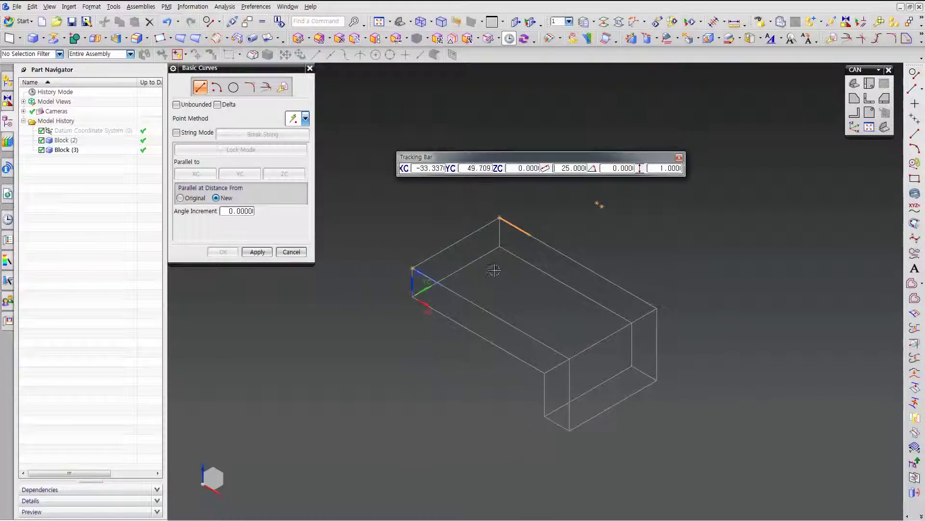
click(455, 243)
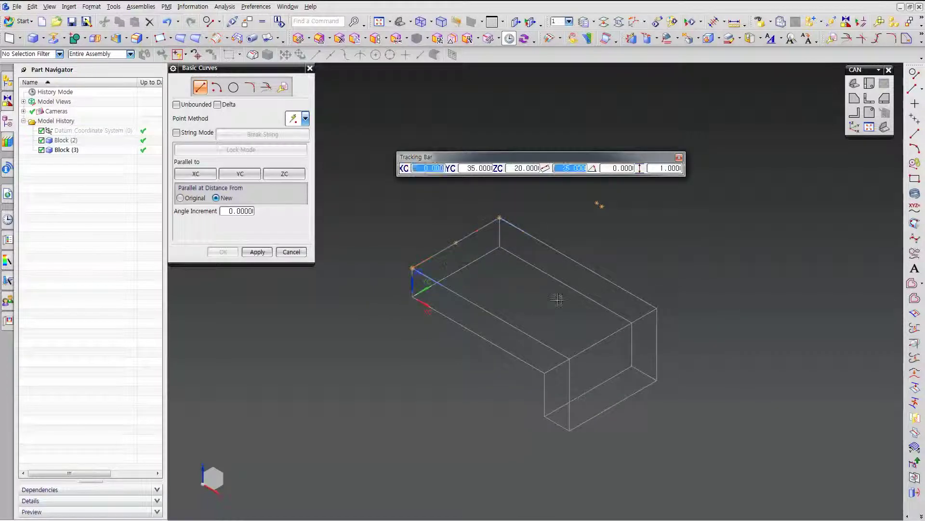
mouse_move(694, 314)
middle_down()
mouse_move(701, 345)
mouse_move(685, 305)
mouse_move(695, 313)
middle_up()
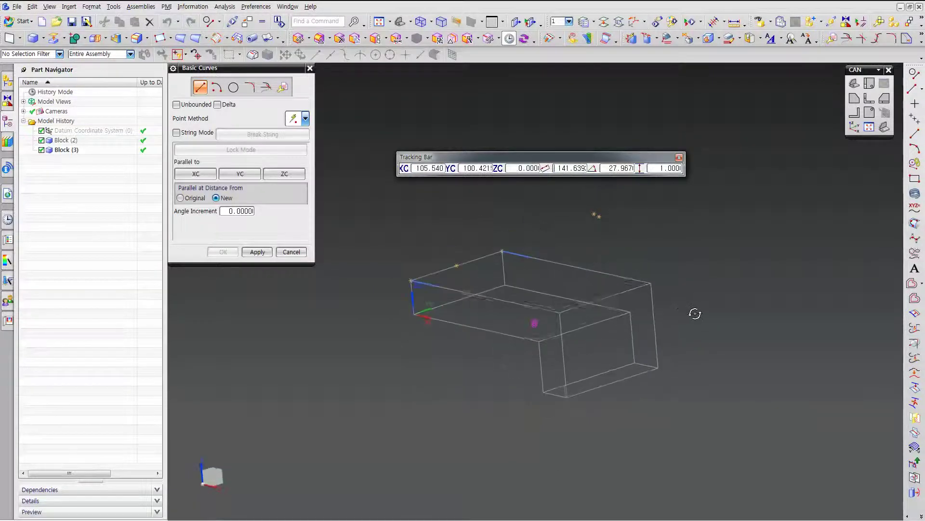
click(609, 302)
click(607, 301)
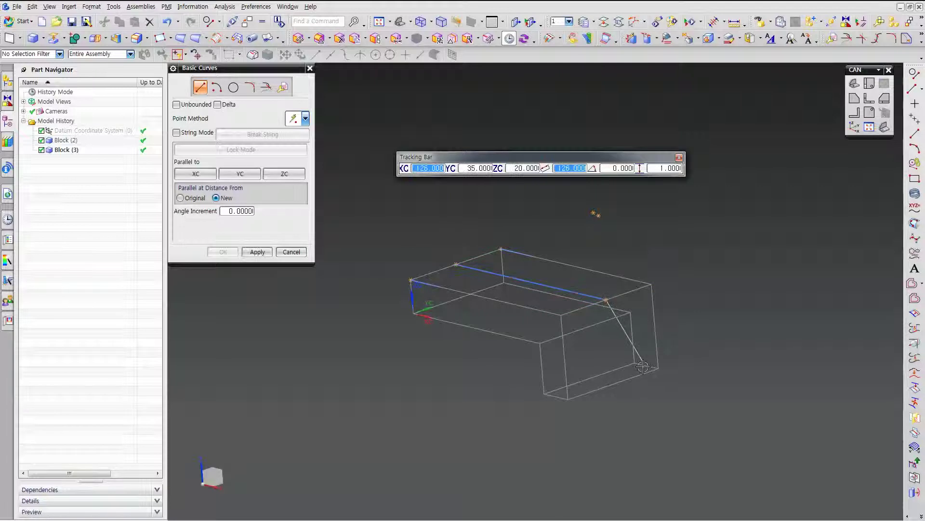
click(613, 383)
Connect the free ends of the two 25 mm lines with a line across the top face.
middle_drag(684, 349, 730, 327)
scroll(579, 275, up, 2)
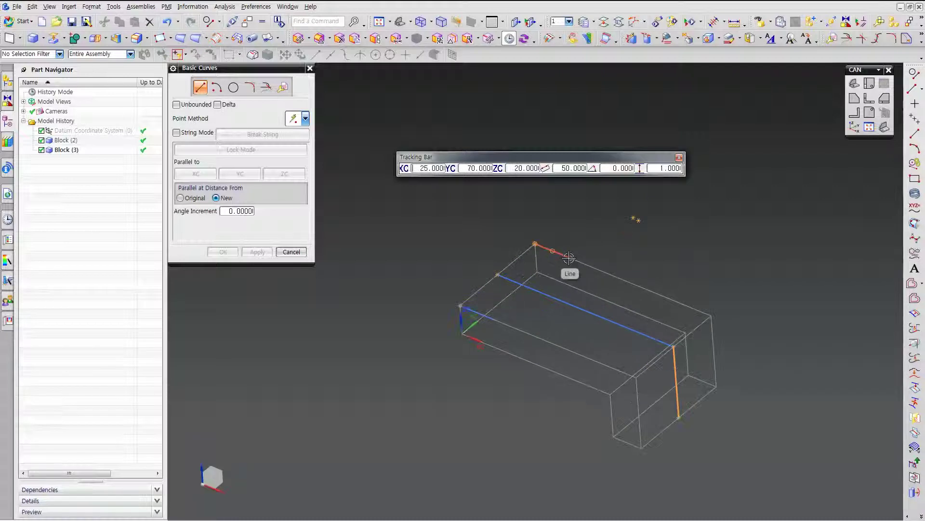
click(571, 258)
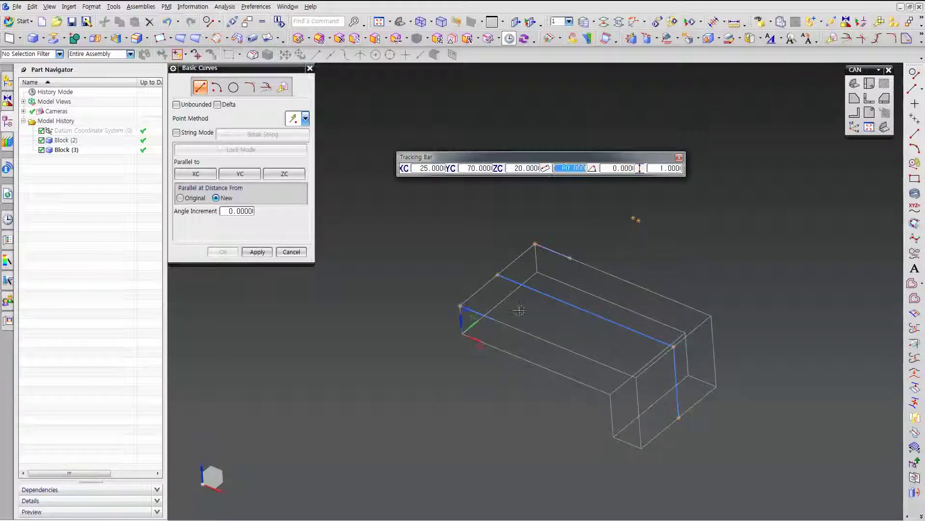
click(495, 319)
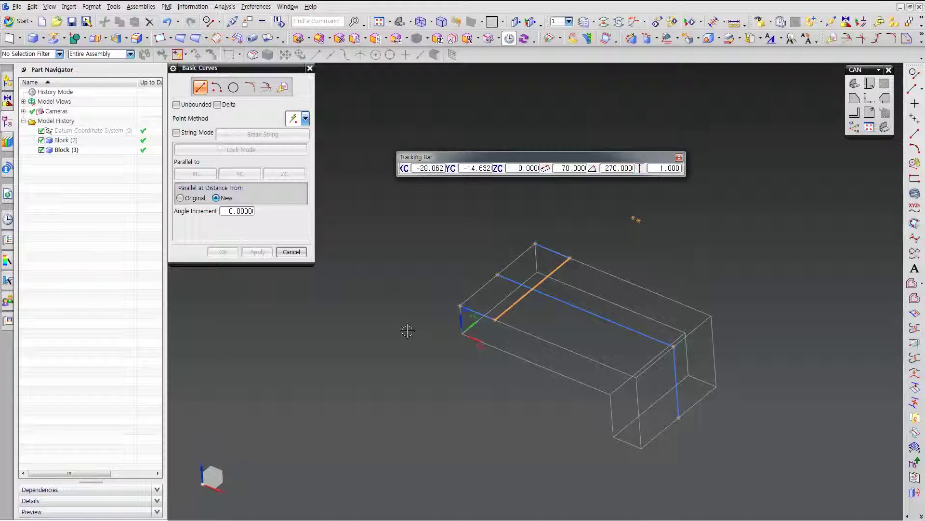
Move the WCS origin to the centre line's end above the leg and rotate it 90° about XC so YC points up.
middle_drag(637, 259, 704, 361)
click(685, 330)
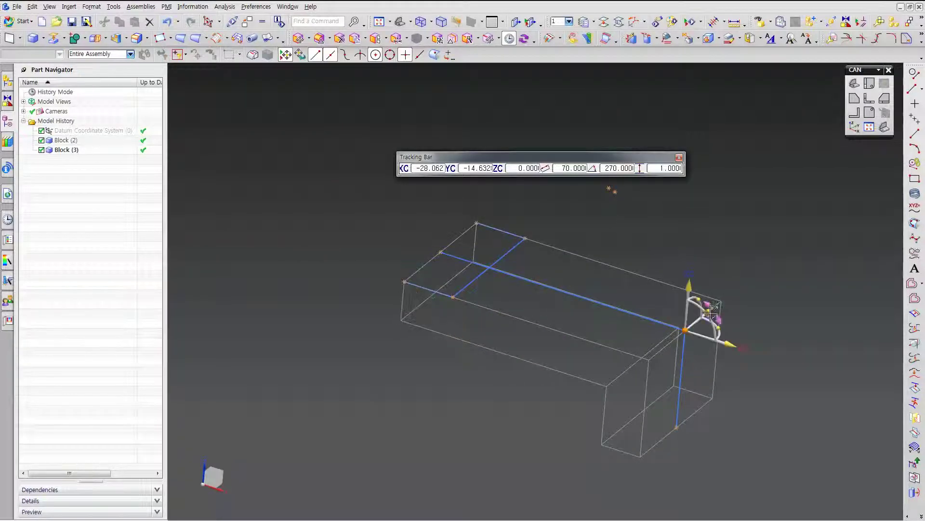
drag(698, 300, 668, 327)
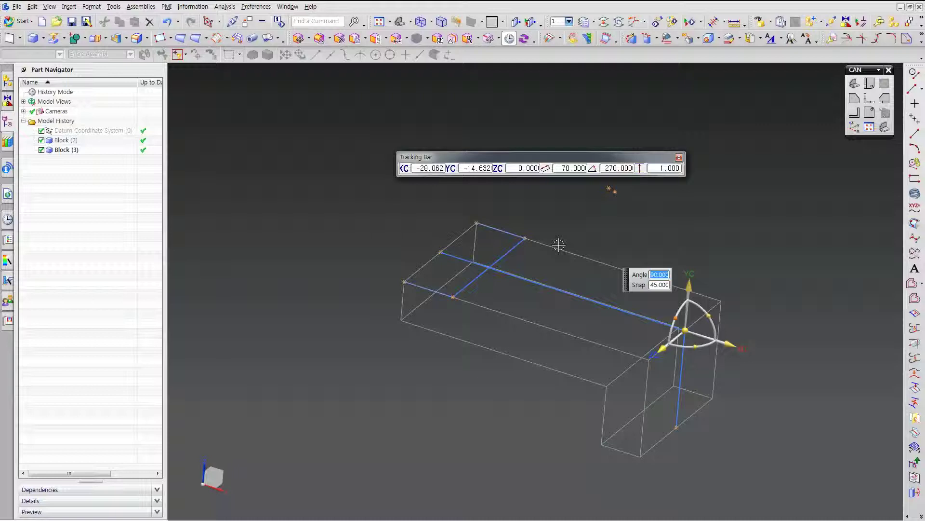
middle_click(698, 216)
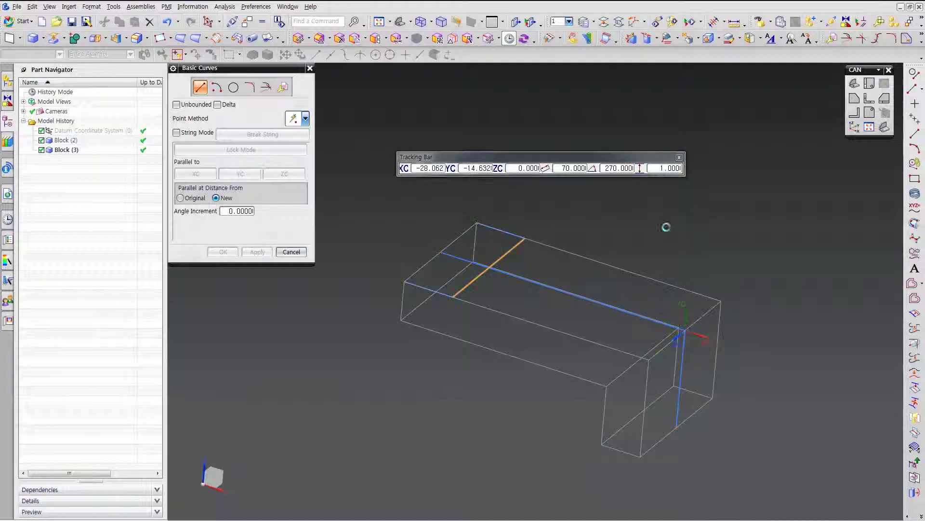
Set the angle increment to 45 and draw a 30 mm line at 135° from the WCS origin.
middle_drag(537, 222, 544, 212)
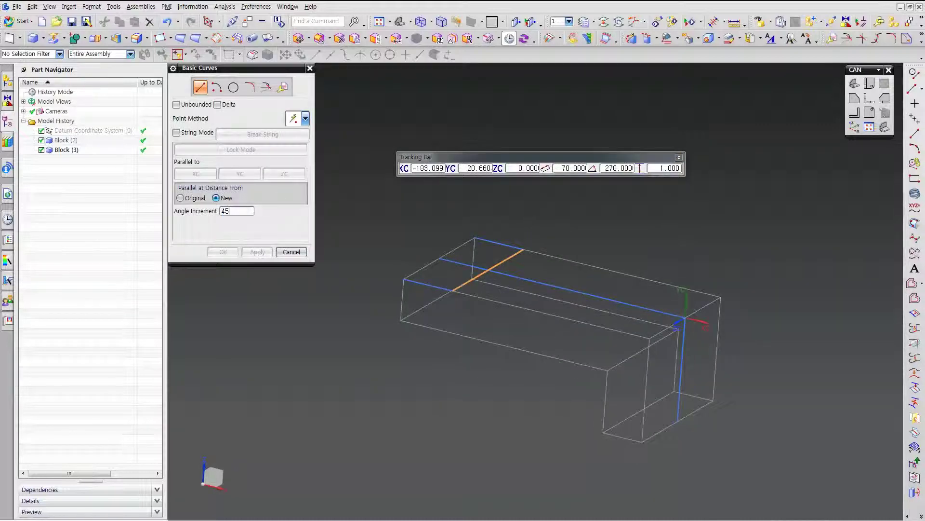
mouse_move(744, 340)
middle_down()
mouse_move(754, 317)
mouse_move(745, 324)
middle_up()
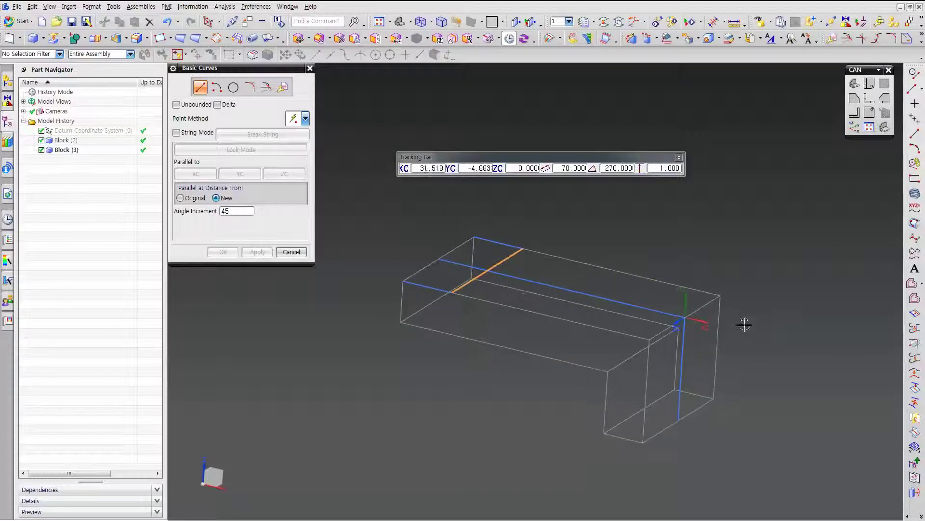
click(685, 319)
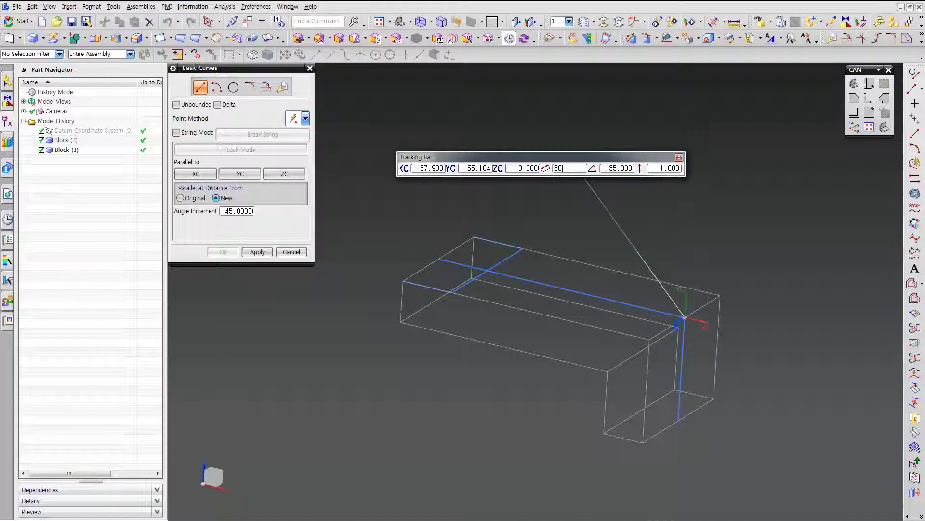
key(Return)
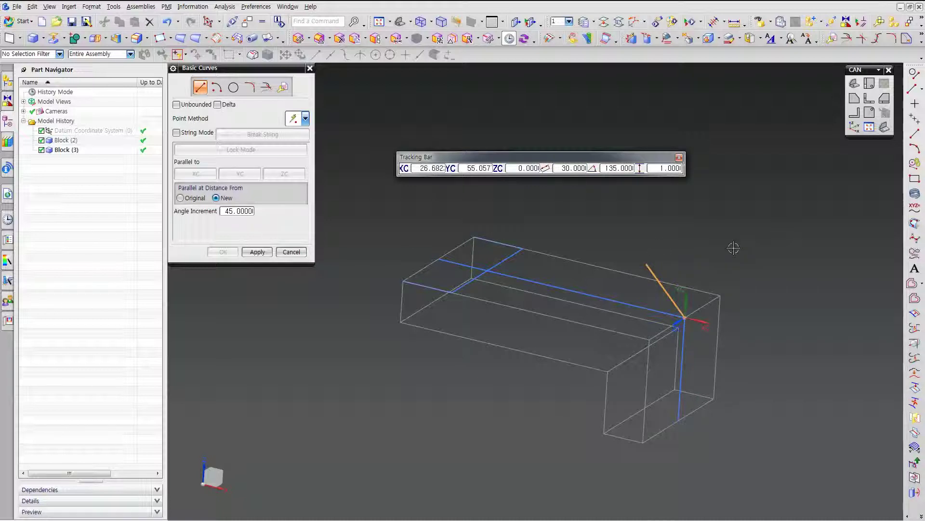
Draw a 30 mm line at 225° from the upper end of the inclined line down to the centre line.
click(646, 265)
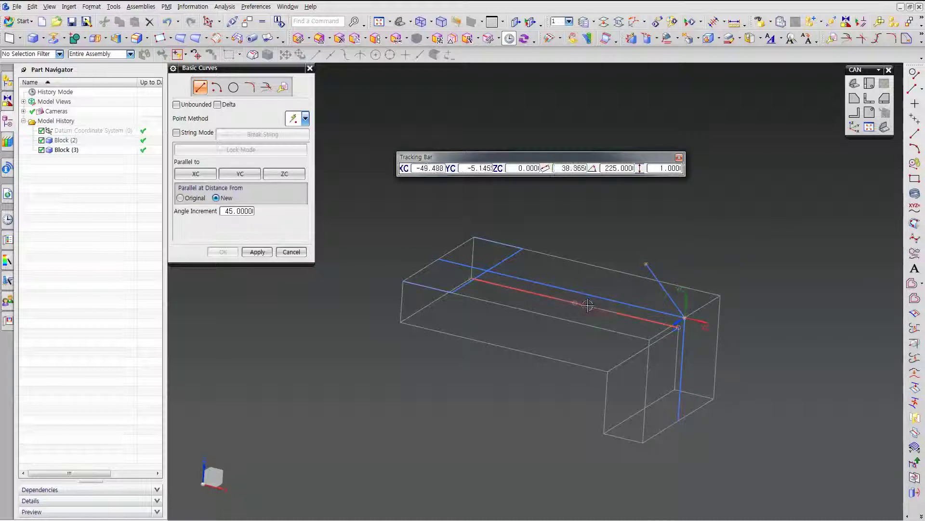
drag(586, 157, 522, 332)
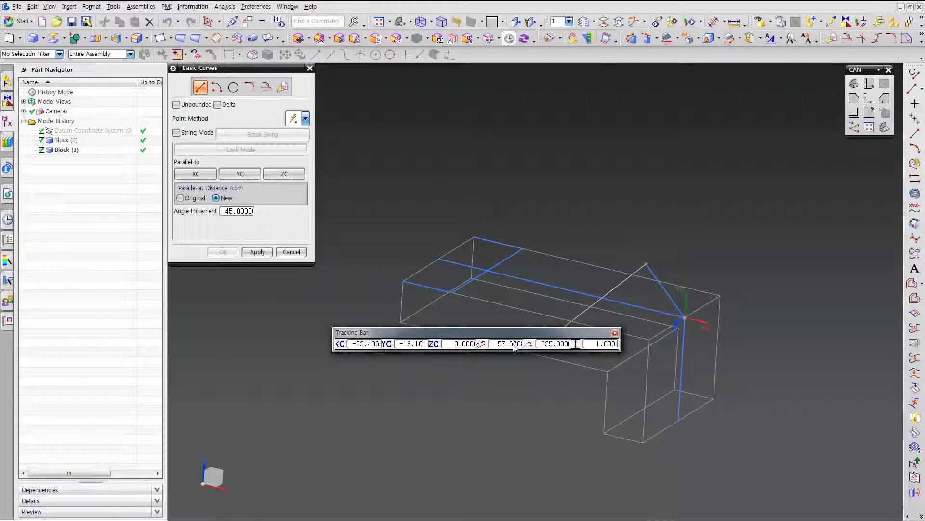
text(0)
key(Return)
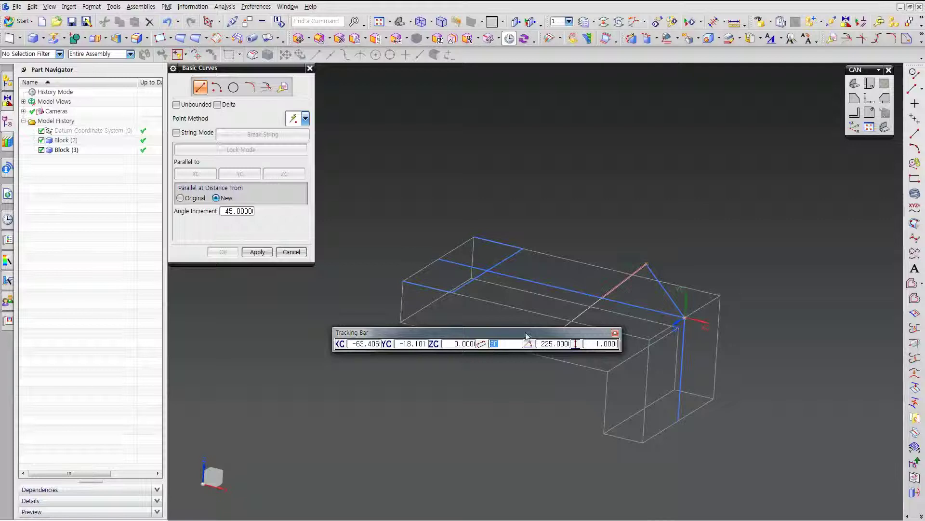
drag(530, 336, 572, 104)
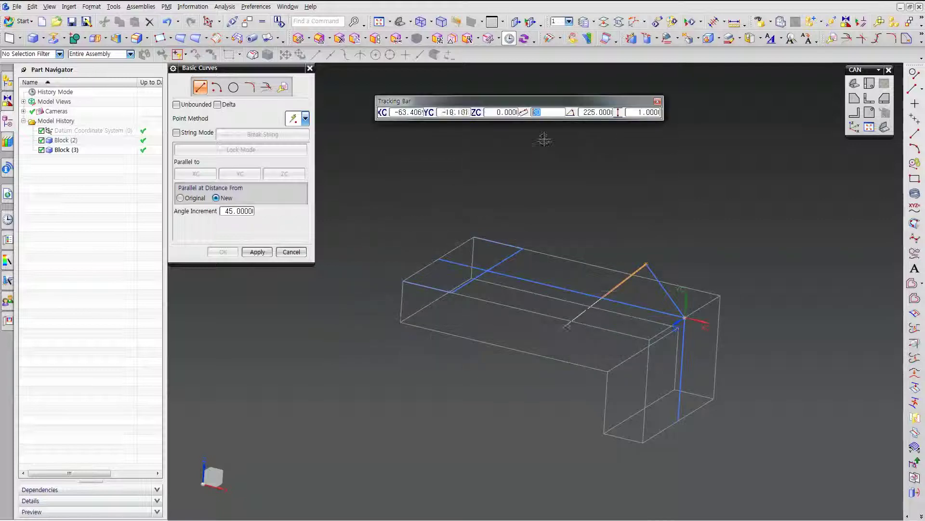
Move the WCS origin to the peak of the two inclined lines, aligning XC with the first inclined line and YC with the block's width.
middle_drag(723, 234, 707, 226)
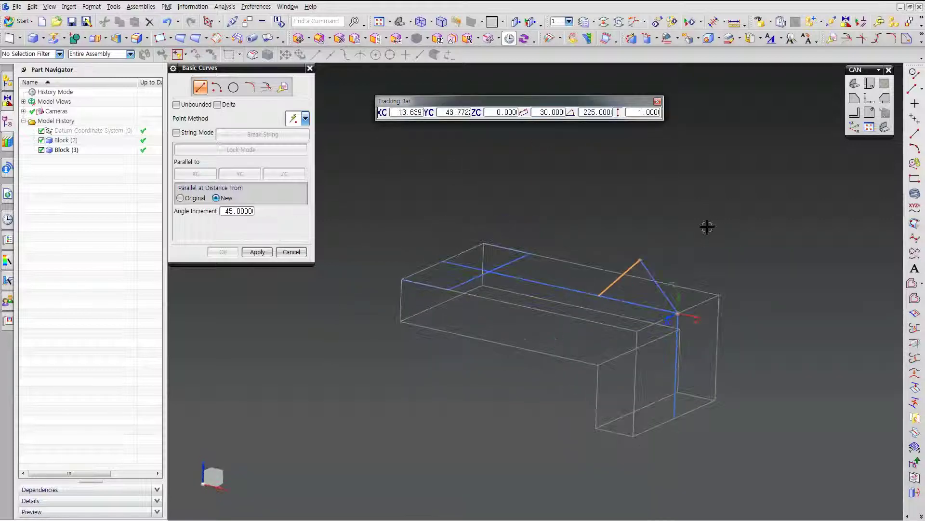
key(w)
scroll(702, 266, up, 2)
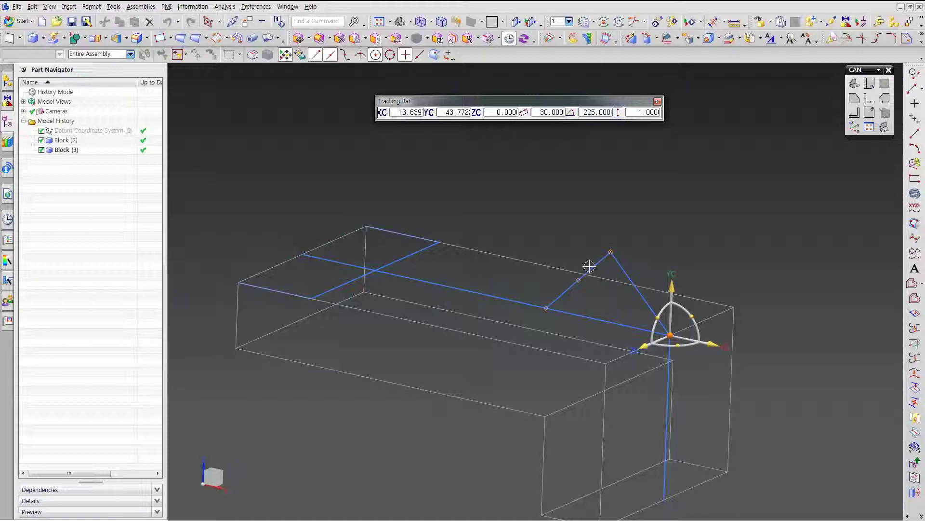
click(610, 252)
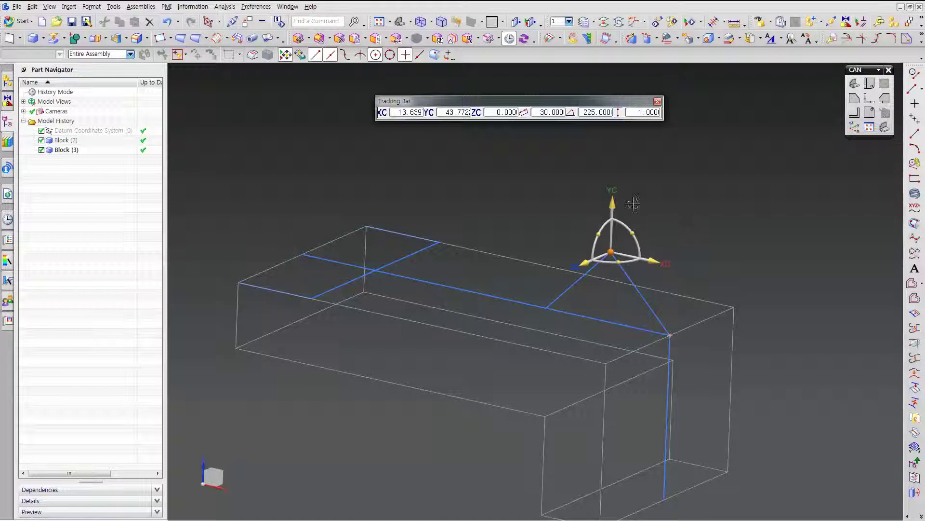
click(657, 261)
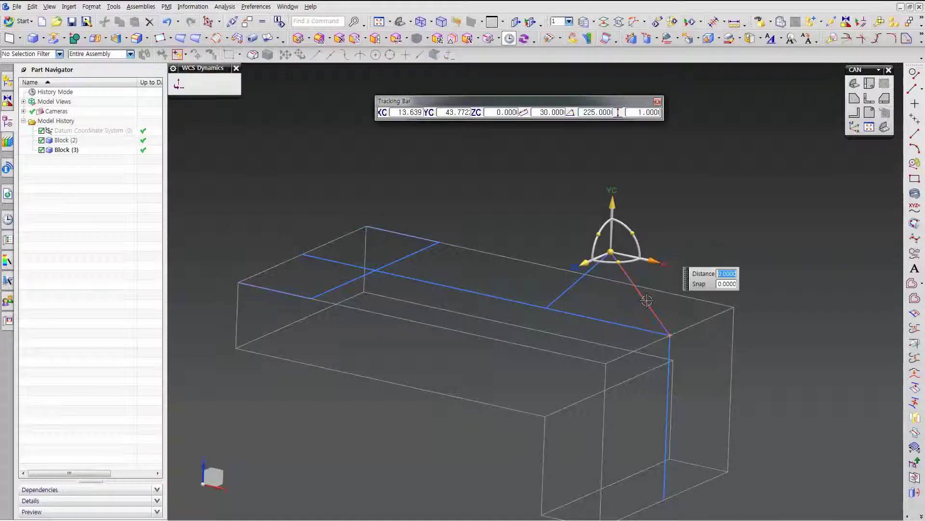
click(647, 301)
click(583, 268)
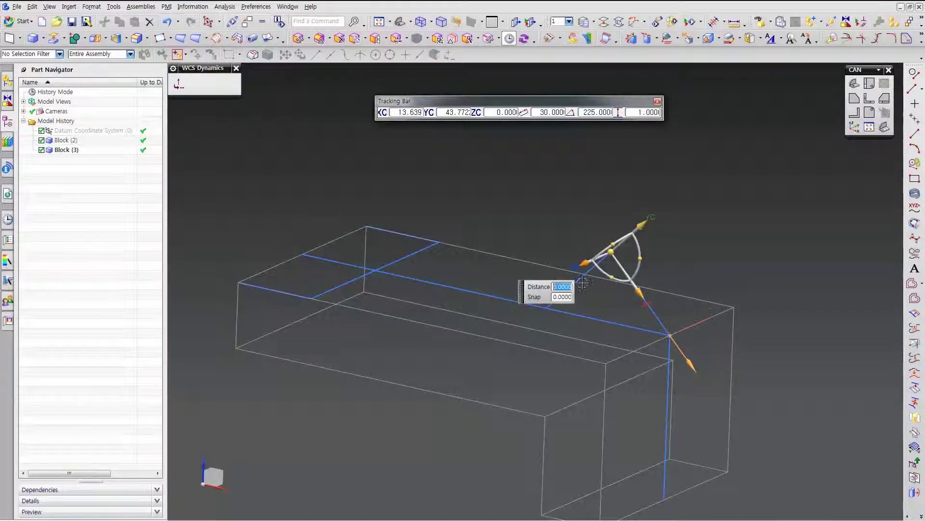
middle_drag(671, 269, 723, 281)
middle_click(725, 281)
Draw a circle of radius 23 centred on the WCS origin.
middle_drag(392, 417, 412, 431)
click(233, 88)
scroll(670, 289, up, 3)
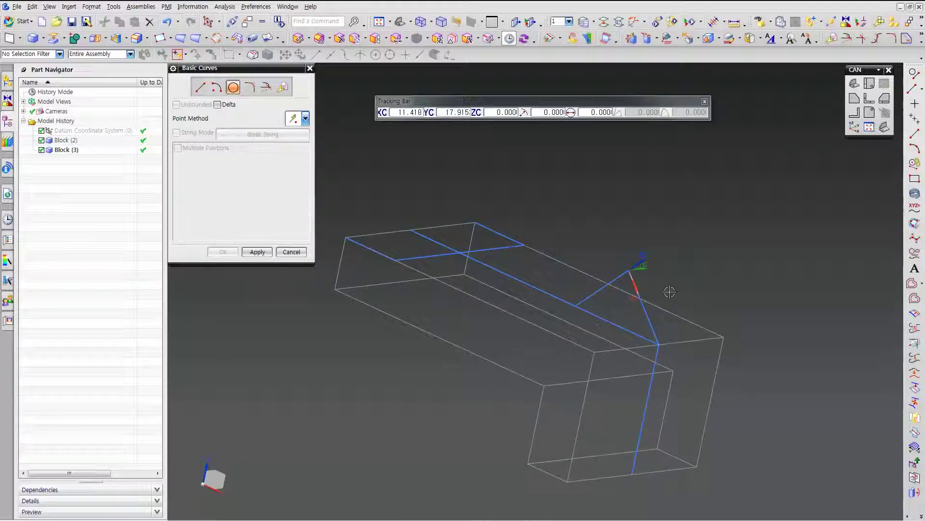
click(622, 264)
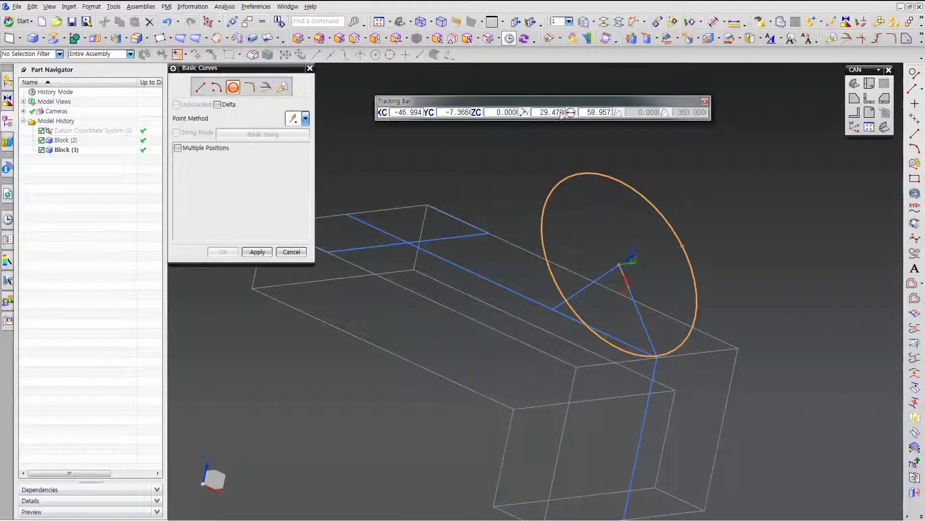
text(23)
key(Return)
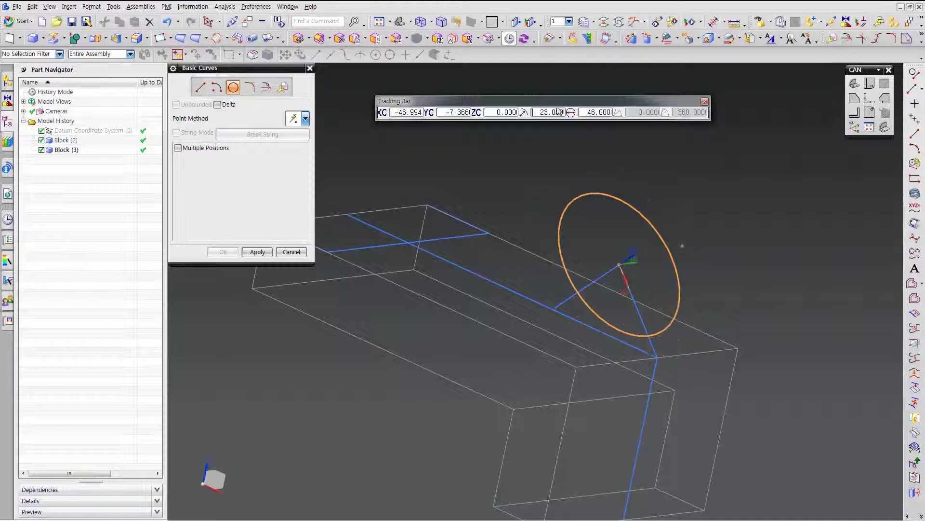
Set the angle increment to 0 and draw a 70 mm line between the two corners of the top face's edge above the leg.
click(200, 88)
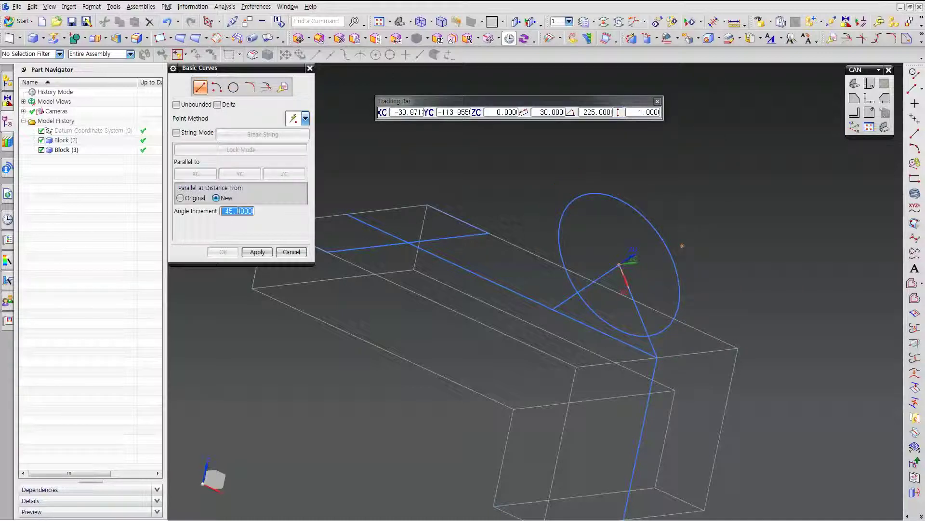
click(577, 367)
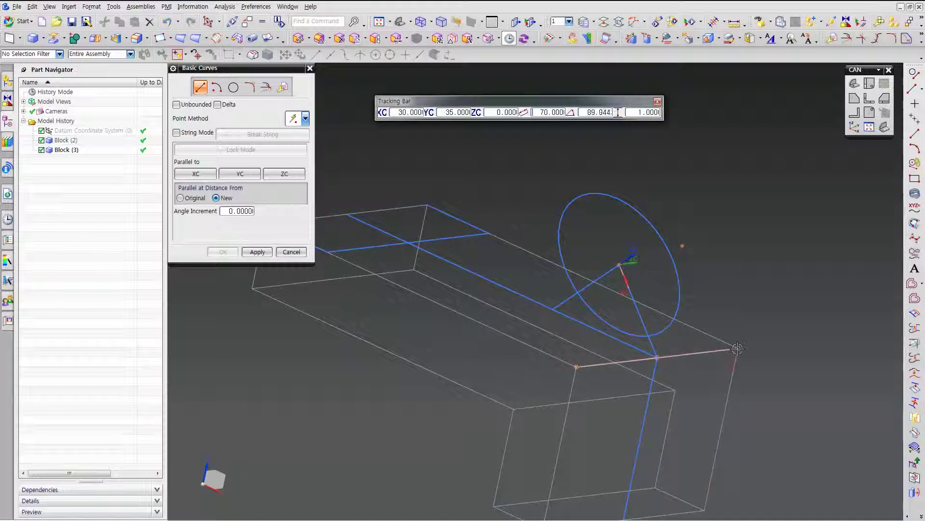
click(737, 347)
Draw a line tangent to each side of the circle, both ending perpendicular to the line along the top edge.
middle_drag(719, 278, 710, 242)
click(673, 238)
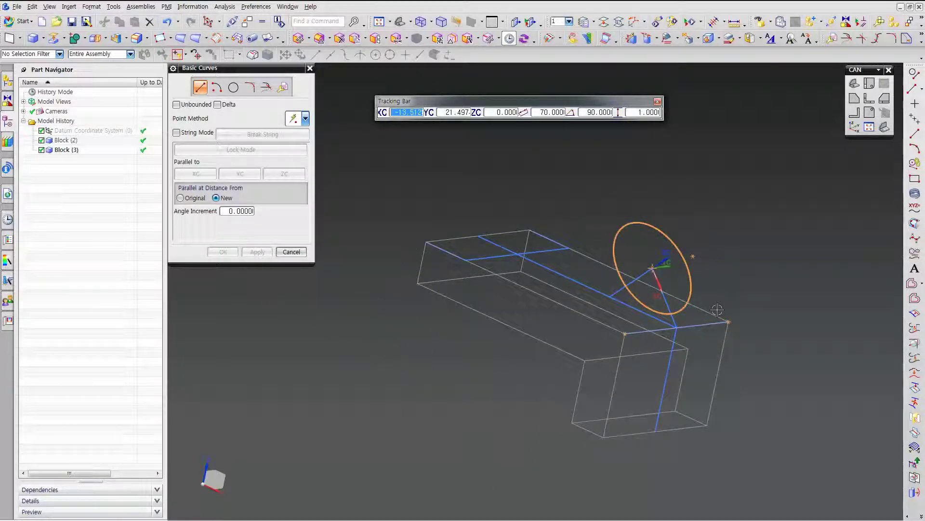
click(696, 325)
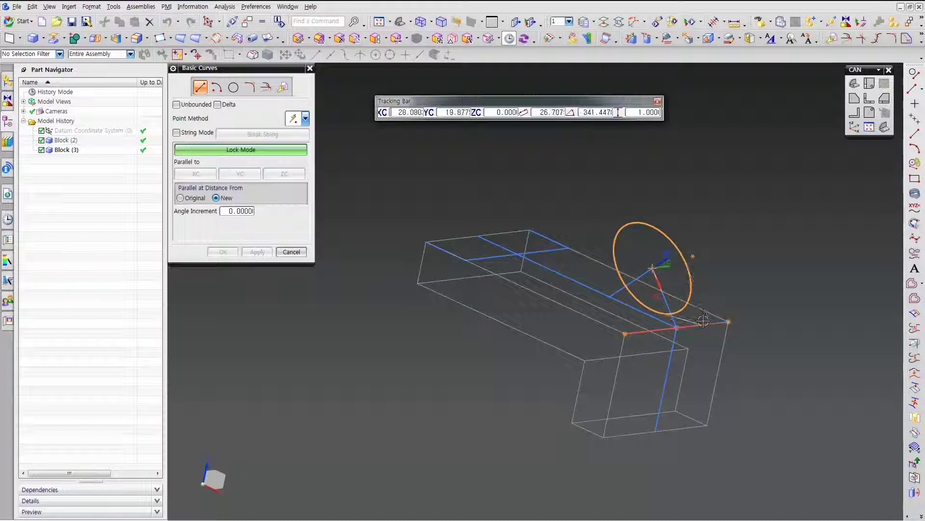
click(713, 335)
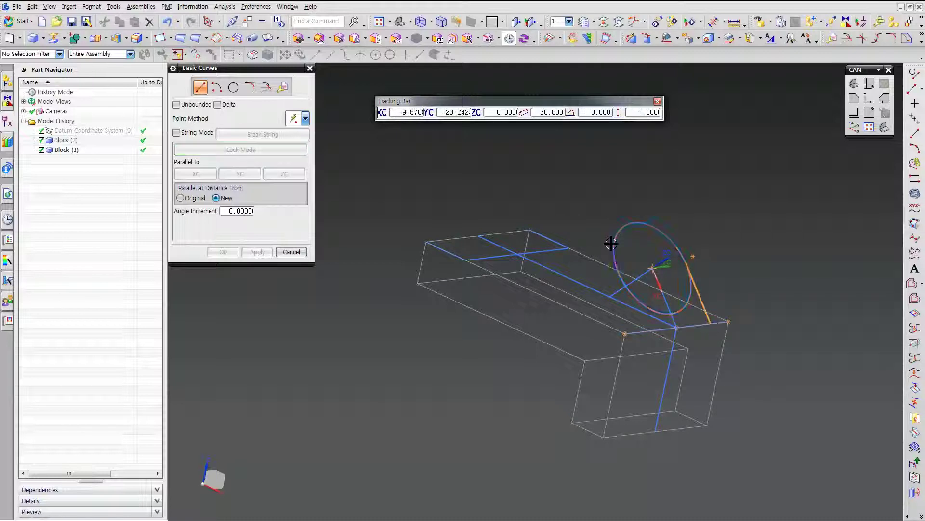
click(614, 244)
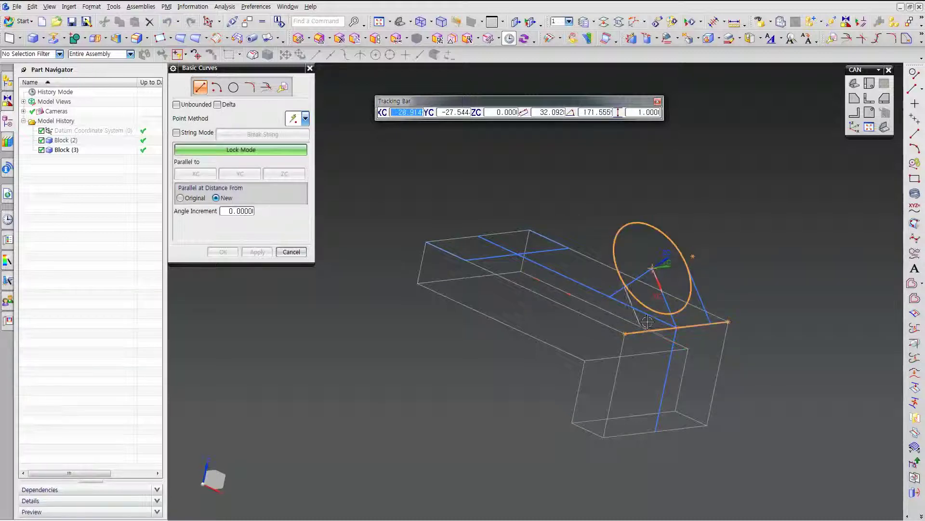
click(643, 330)
middle_drag(444, 230, 440, 186)
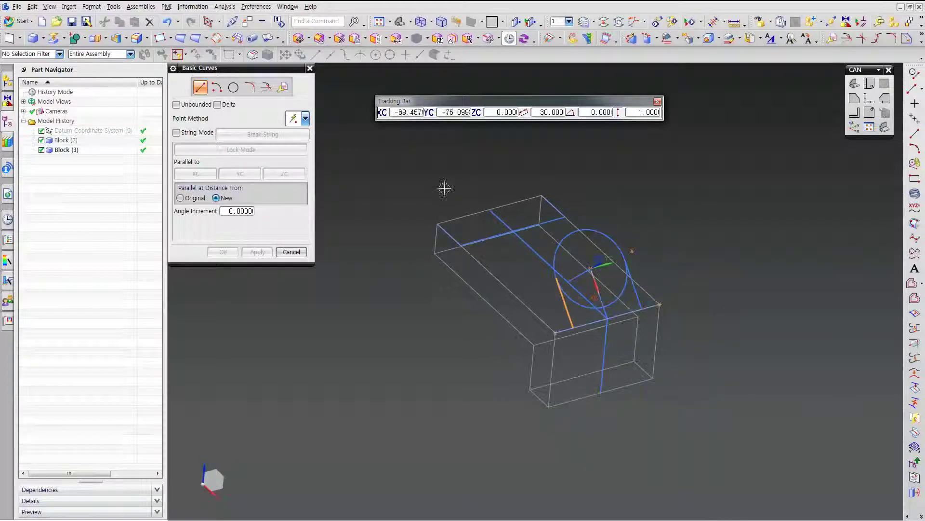
key(Escape)
Reset the Extrude settings and select the closed profile of upper arc, two tangent lines and base line using the Tangent Curves rule.
mouse_move(707, 256)
middle_down()
mouse_move(712, 247)
mouse_move(711, 255)
middle_up()
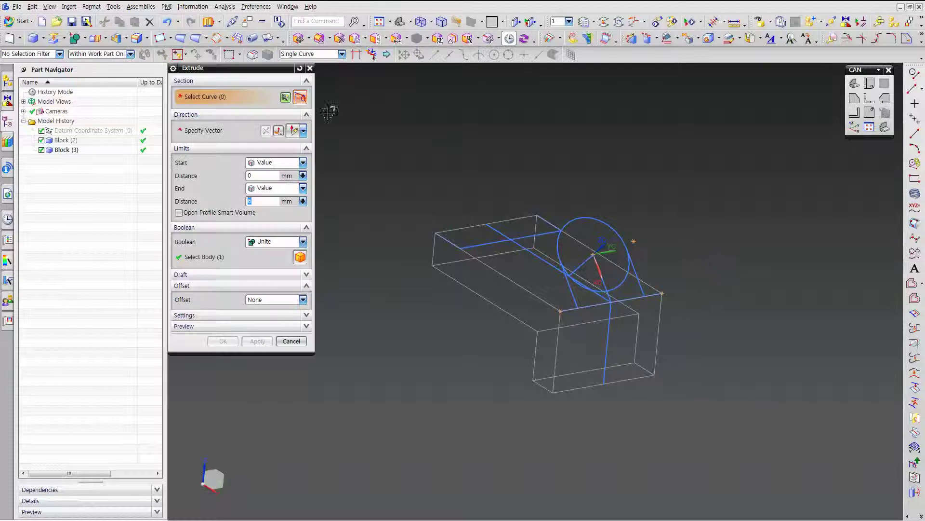
click(300, 68)
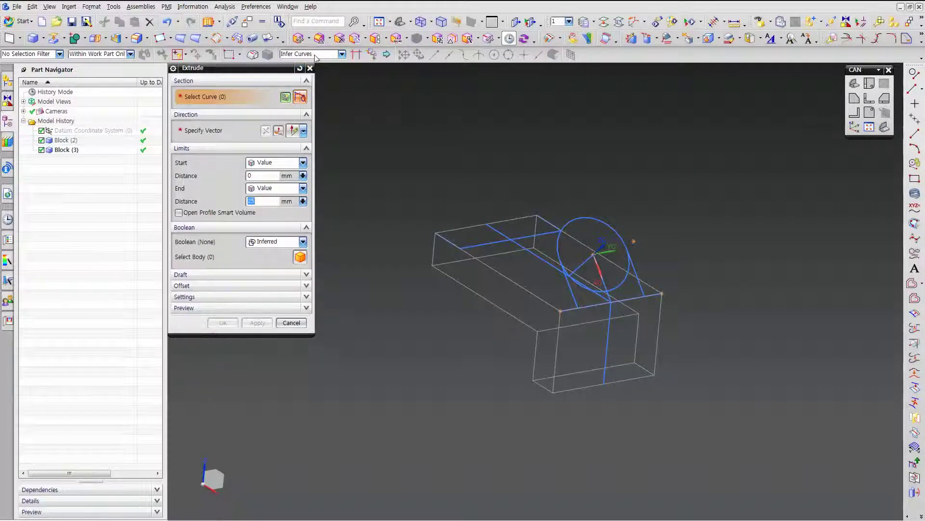
click(317, 55)
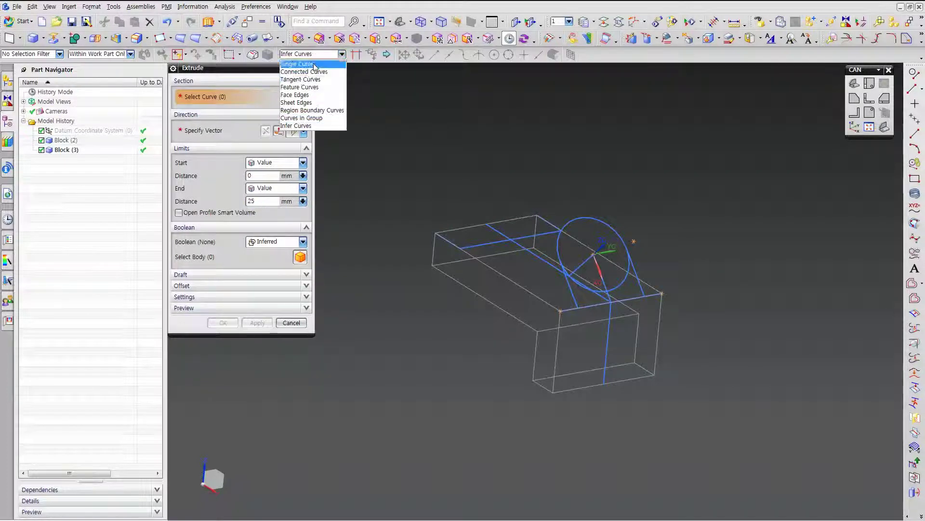
click(311, 80)
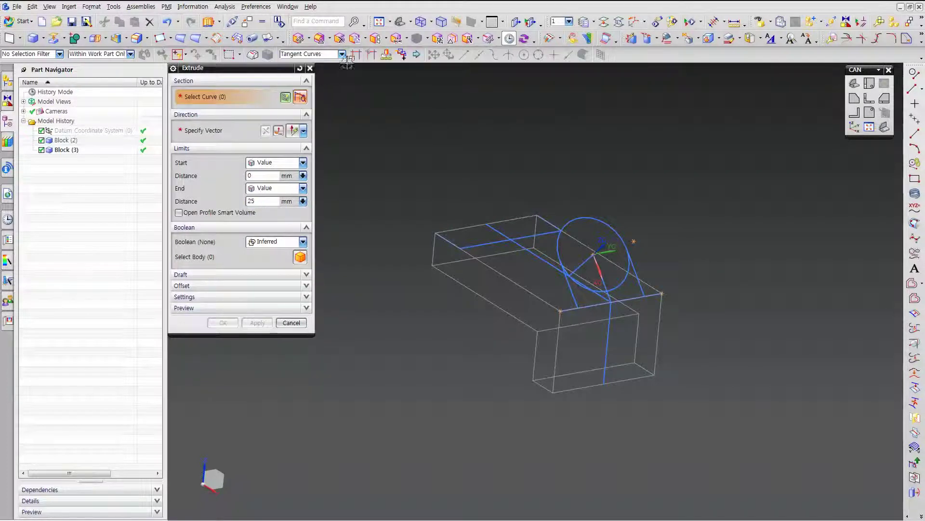
click(612, 221)
scroll(658, 283, up, 2)
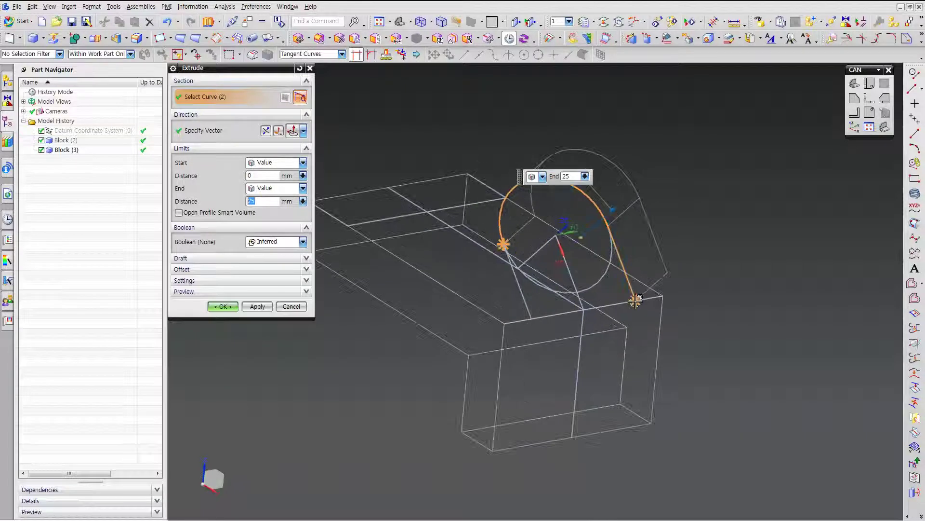
scroll(635, 300, up, 2)
click(518, 318)
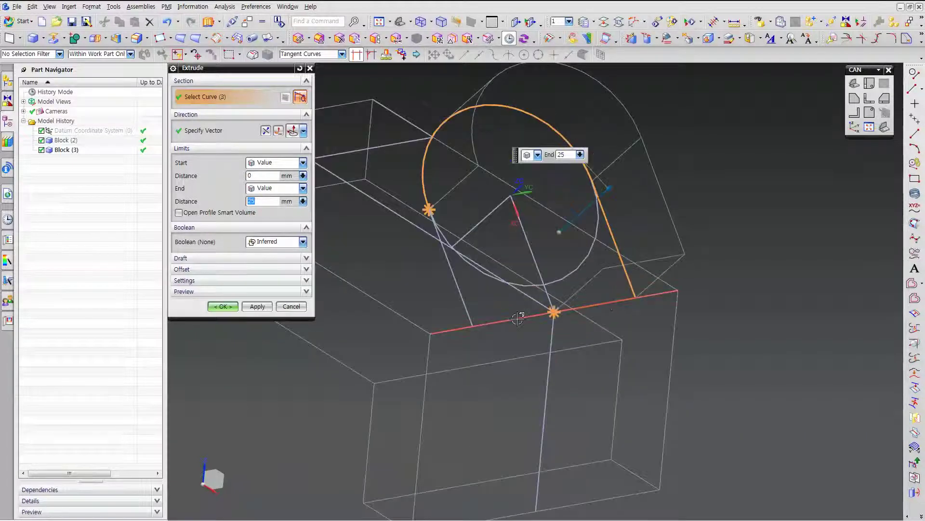
click(470, 320)
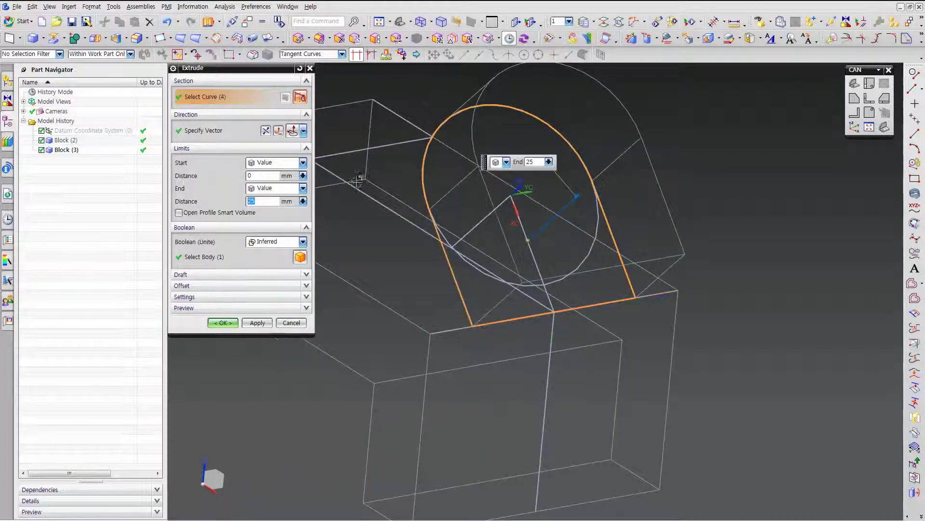
Extrude the profile in the reversed direction with the end limit Until Next and the Boolean set to Unite.
click(266, 131)
click(303, 188)
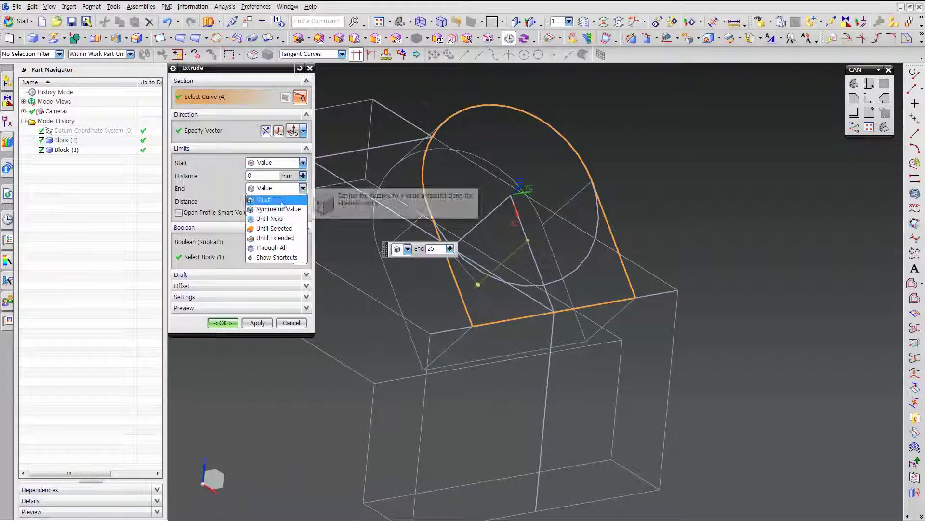
click(270, 218)
click(285, 234)
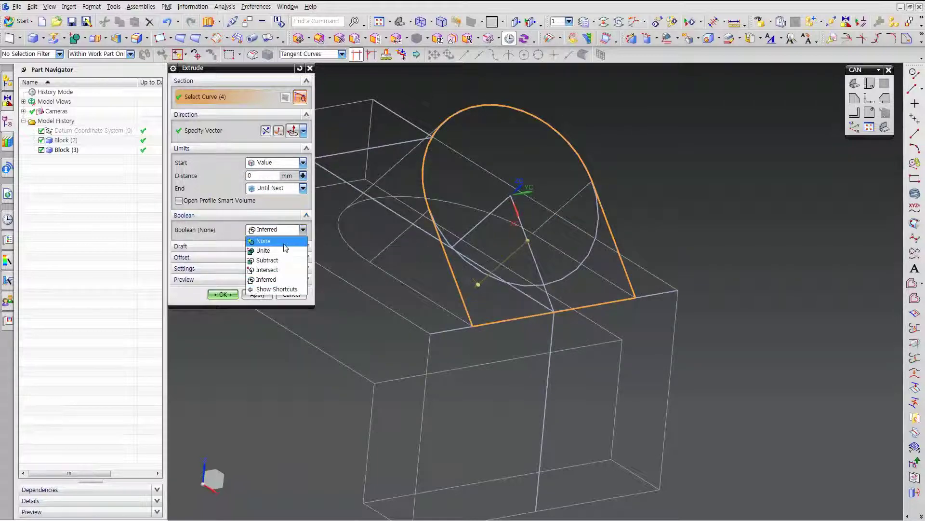
click(267, 256)
click(224, 310)
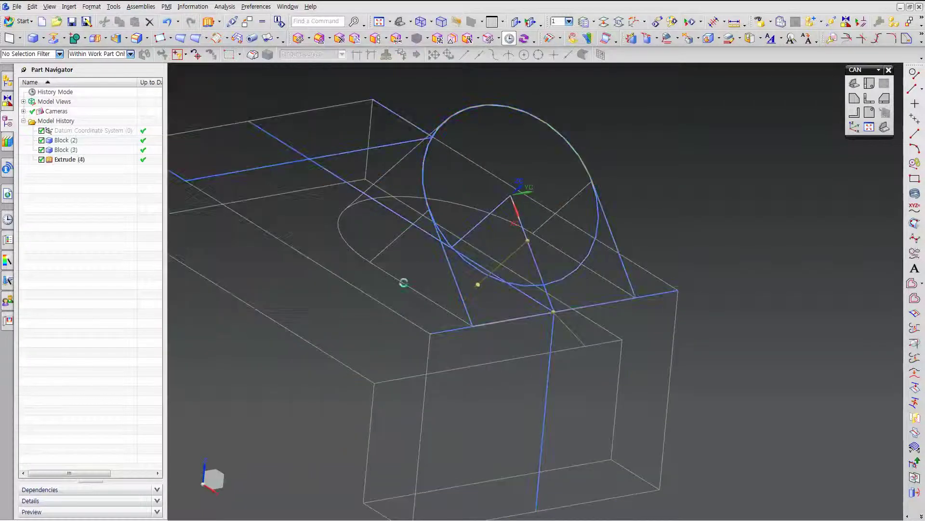
Shorten the line across the top face symmetrically to a total length of 26 mm with Curve Length.
click(887, 131)
ctrl+middle_drag(785, 270, 736, 246)
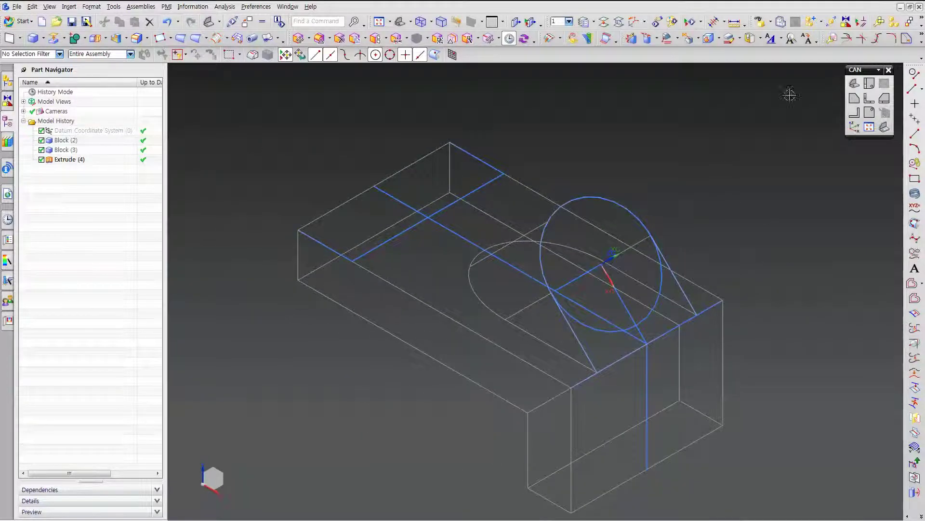
click(922, 41)
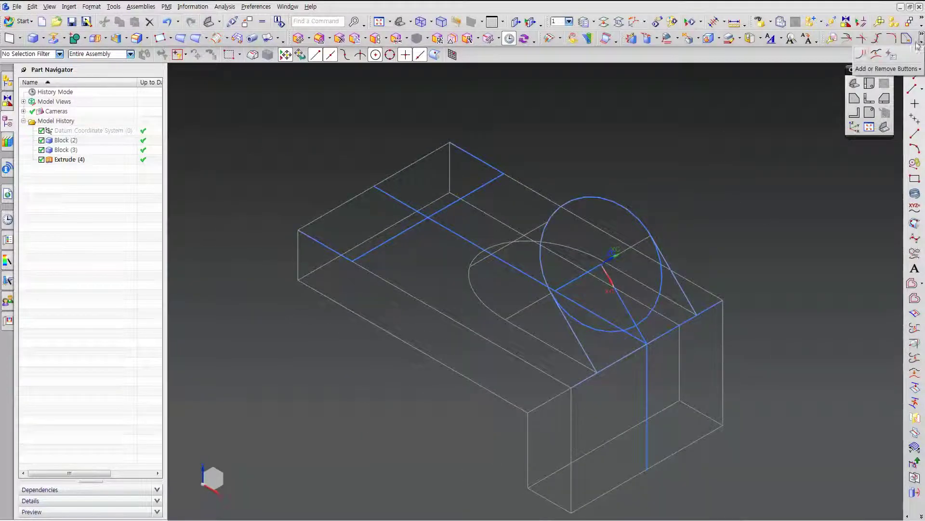
click(866, 57)
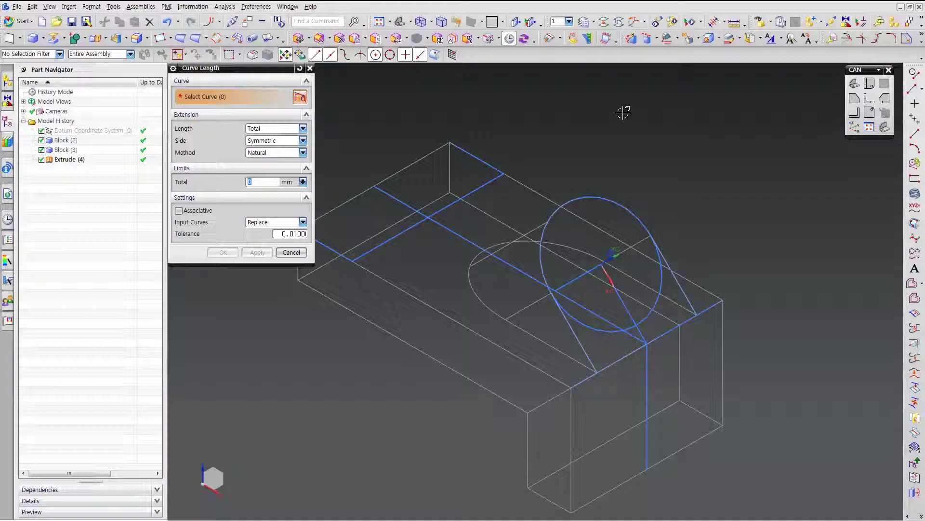
click(485, 179)
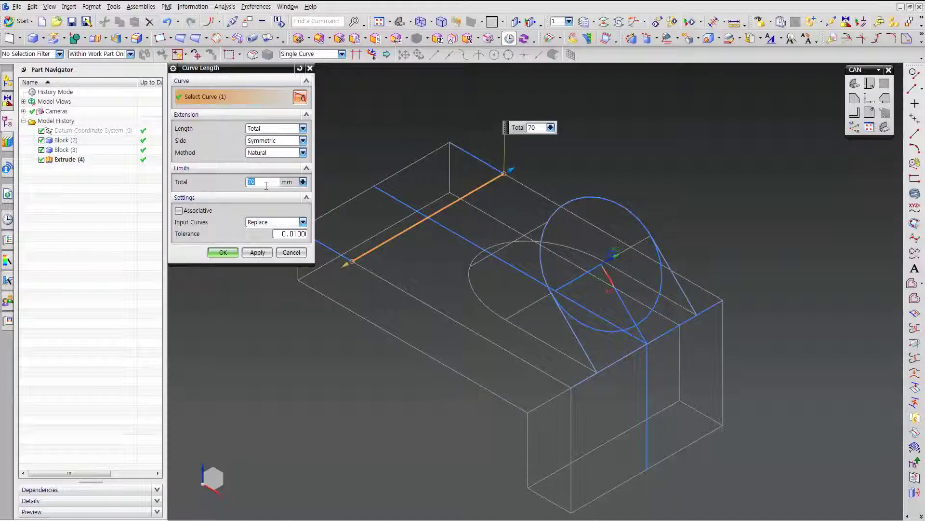
text(26)
key(Return)
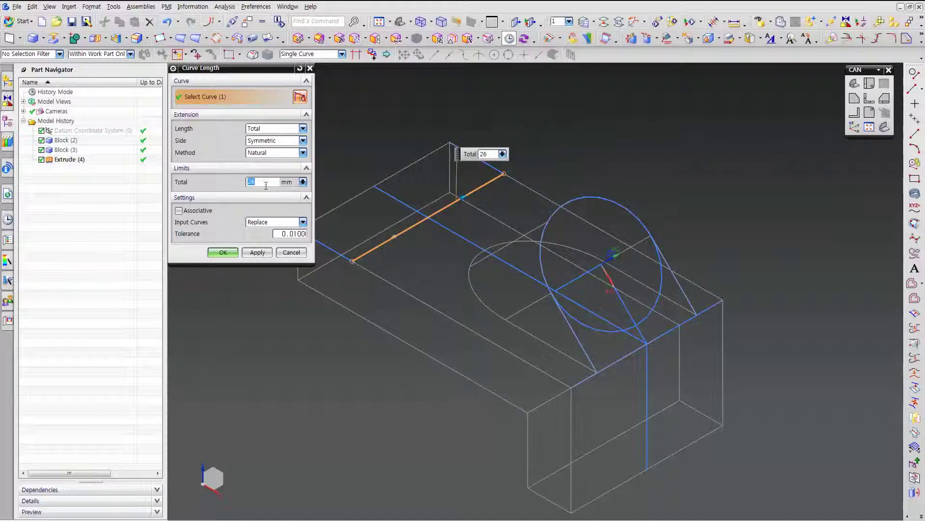
click(223, 253)
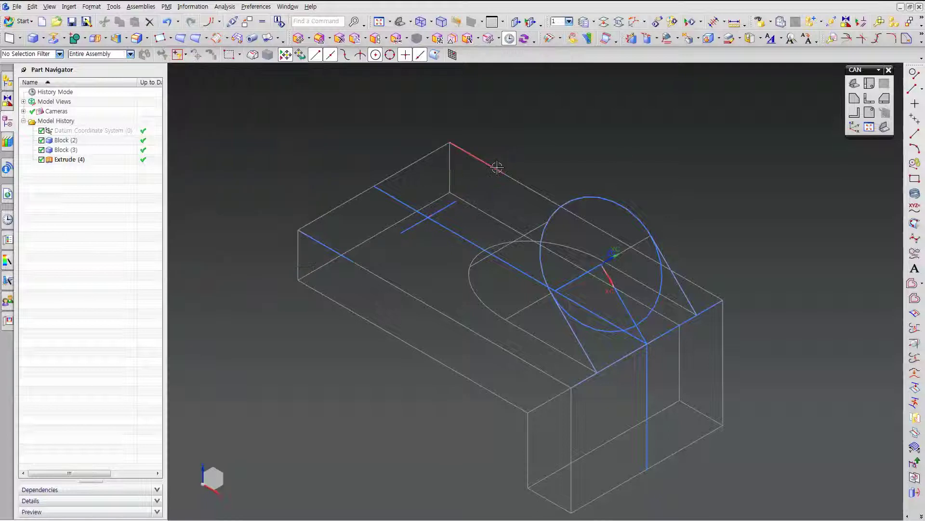
Draw freehand circles centred on both ends of the 26 mm line, the second about 24 mm in diameter.
click(918, 77)
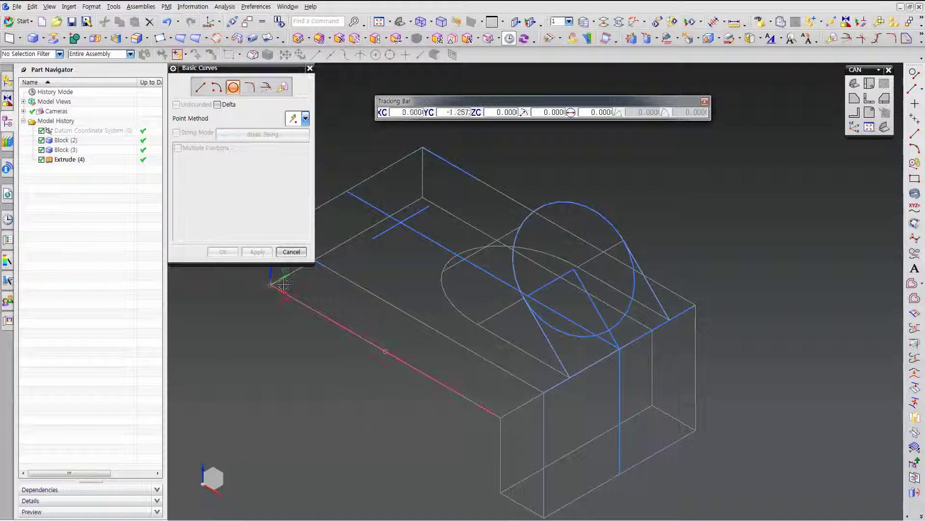
click(429, 206)
click(446, 200)
click(373, 238)
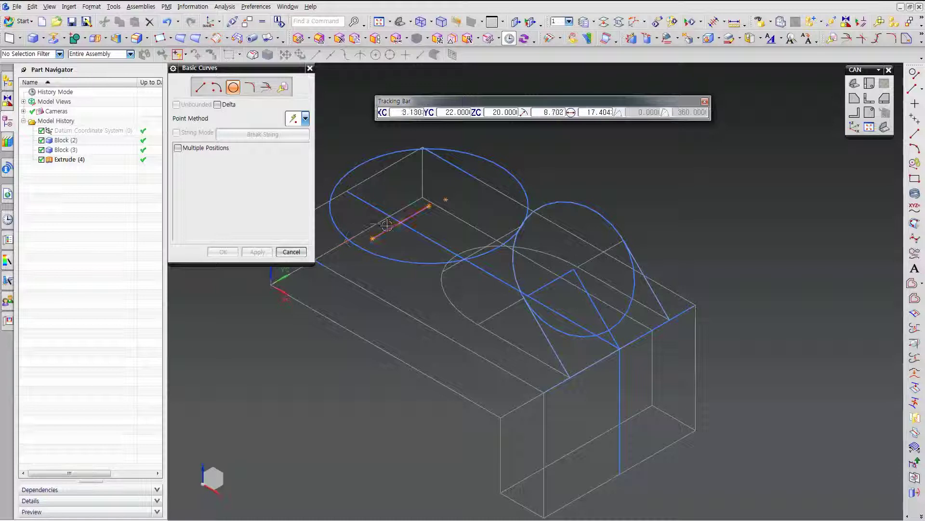
click(365, 268)
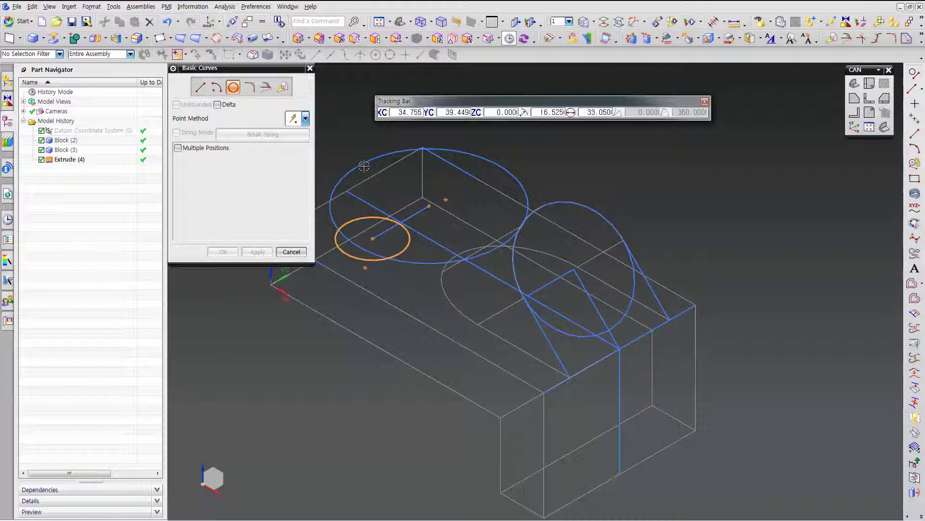
Edit the parameters of the two slot circles on the top face, setting their radius to 11 mm.
click(284, 88)
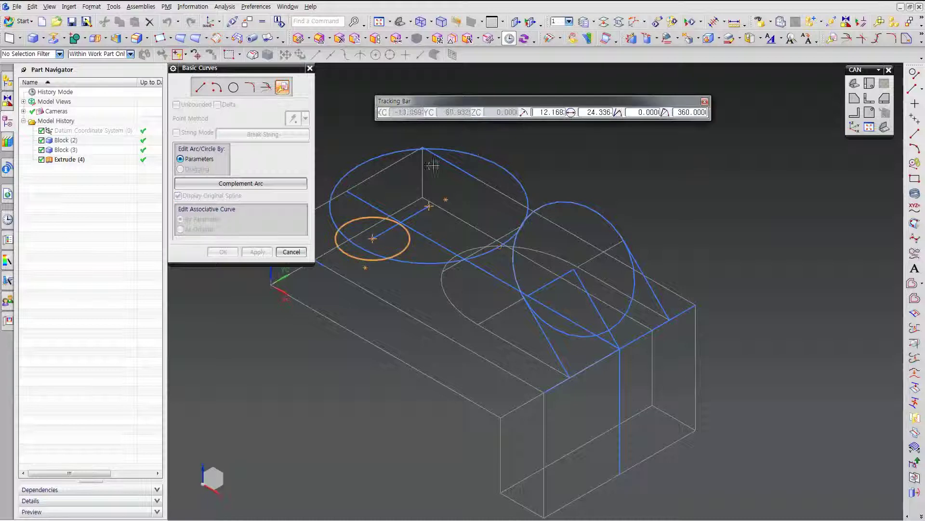
click(459, 152)
click(551, 114)
text(11)
key(Return)
Draw two straight lines tangent to both 11 mm radius circles, one on each side, to form the slot outline.
click(200, 87)
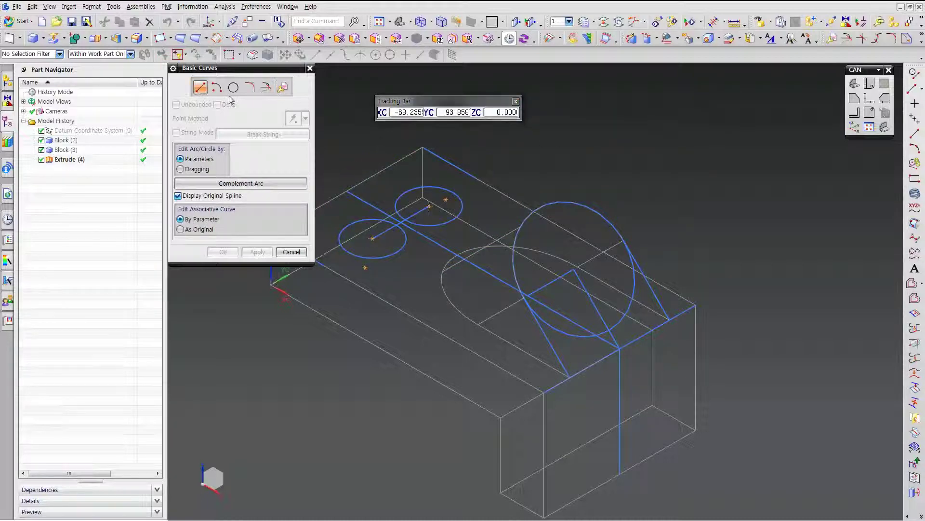
click(525, 224)
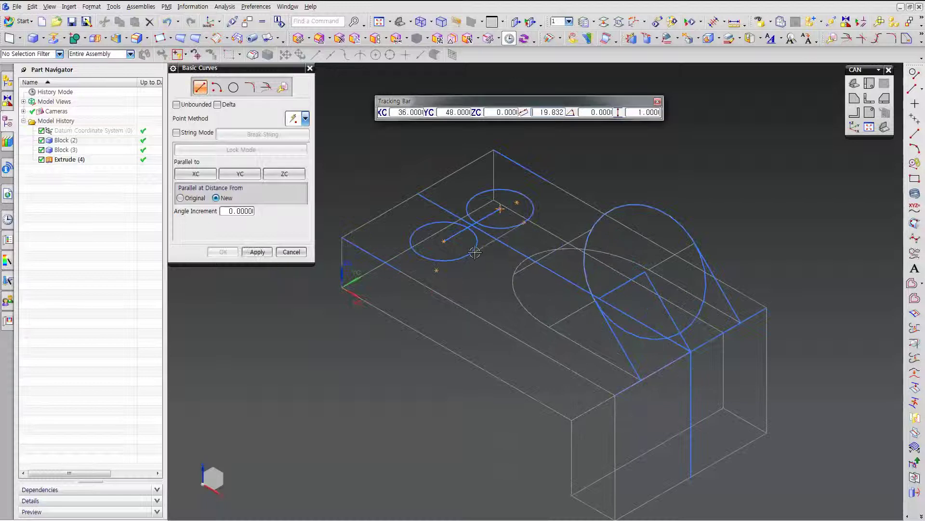
click(473, 252)
click(485, 192)
click(422, 237)
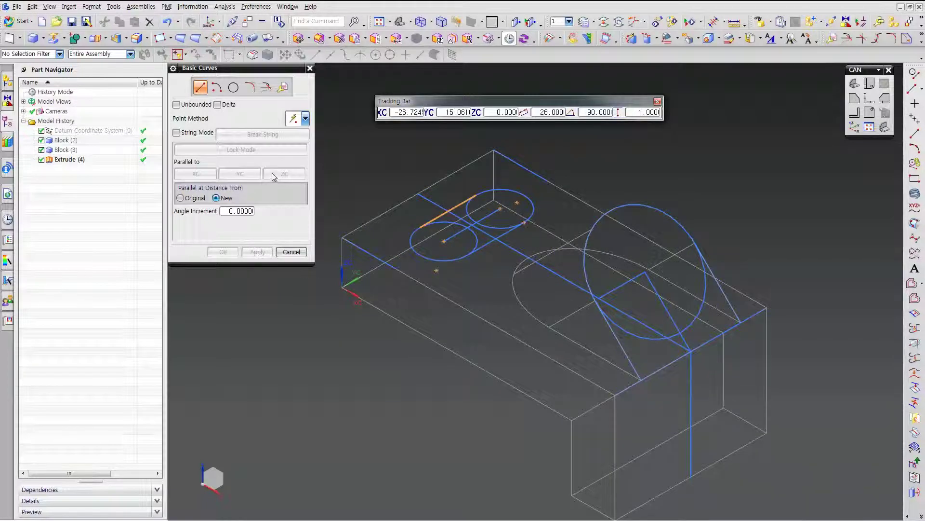
key(Escape)
Extrude the slot outline of two outer arcs and two tangent lines 6 mm above the top face with Boolean Unite.
key(x)
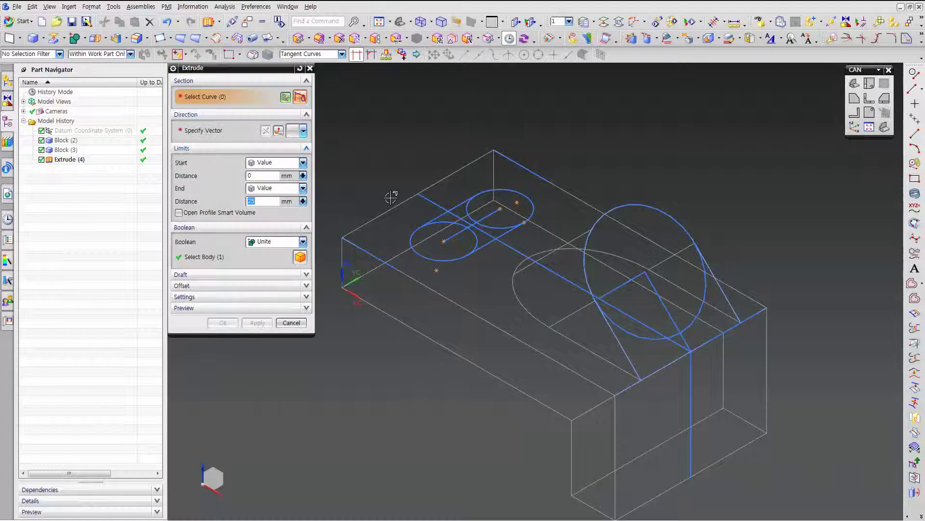
click(440, 262)
click(484, 246)
click(527, 224)
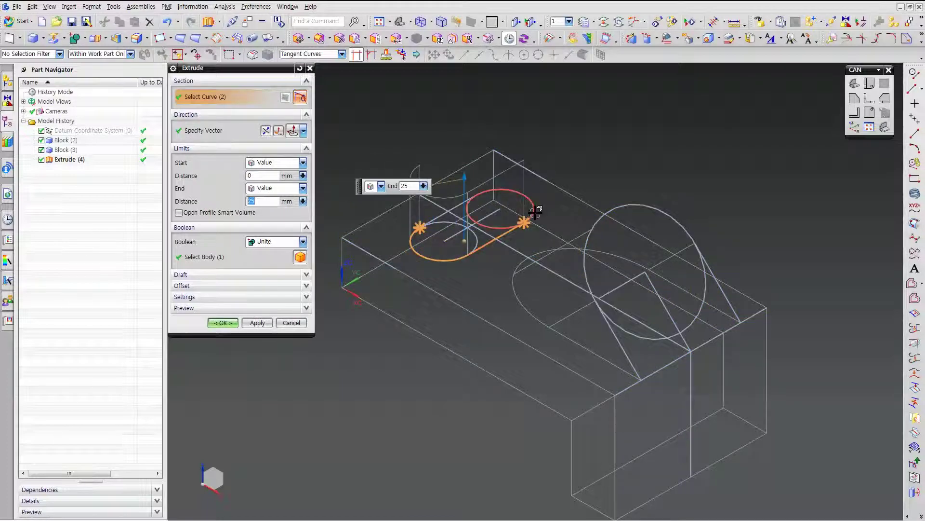
click(443, 213)
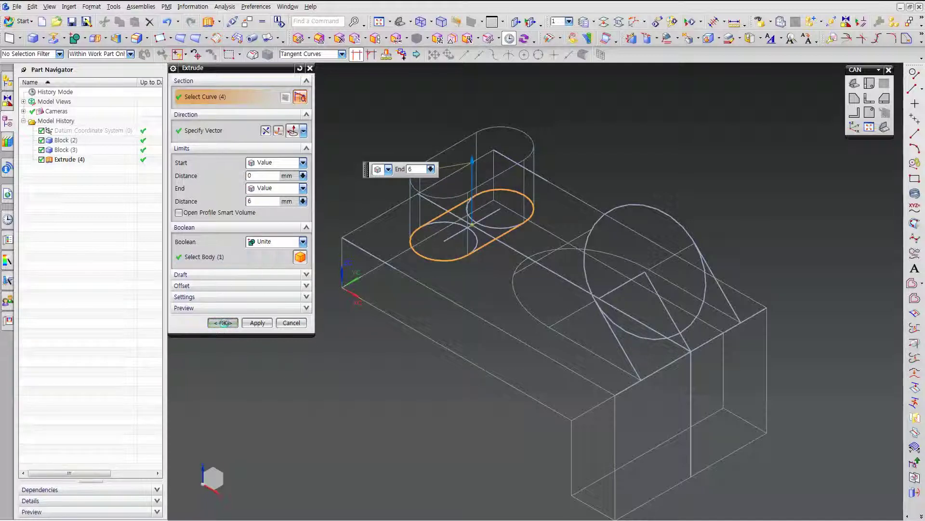
click(223, 322)
Reset the Extrude settings and select the upper face outline of the raised slot boss using the Face Edges rule.
scroll(448, 333, up, 3)
scroll(386, 340, down, 3)
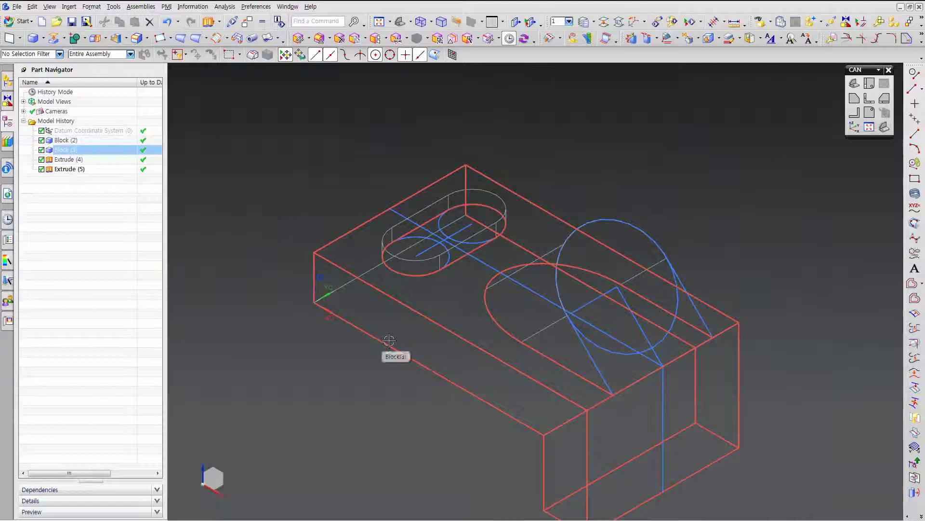
key(x)
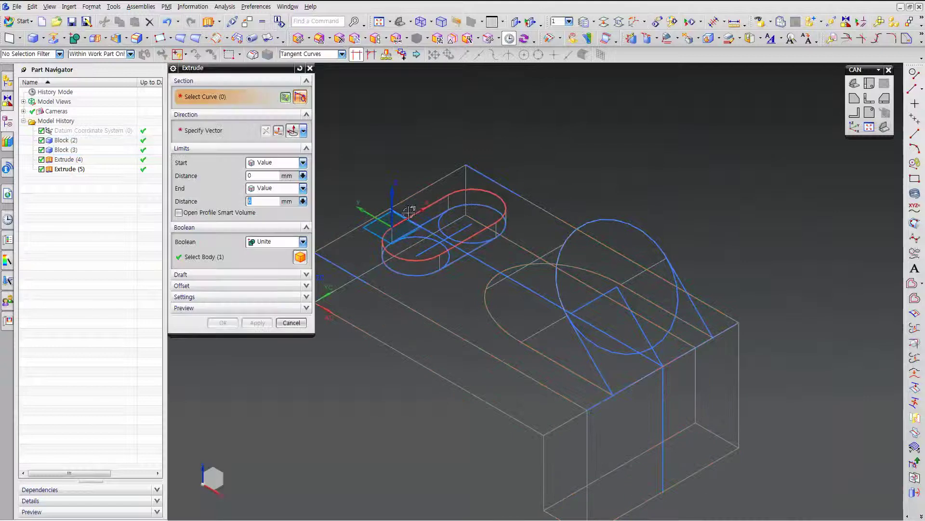
click(298, 69)
click(313, 54)
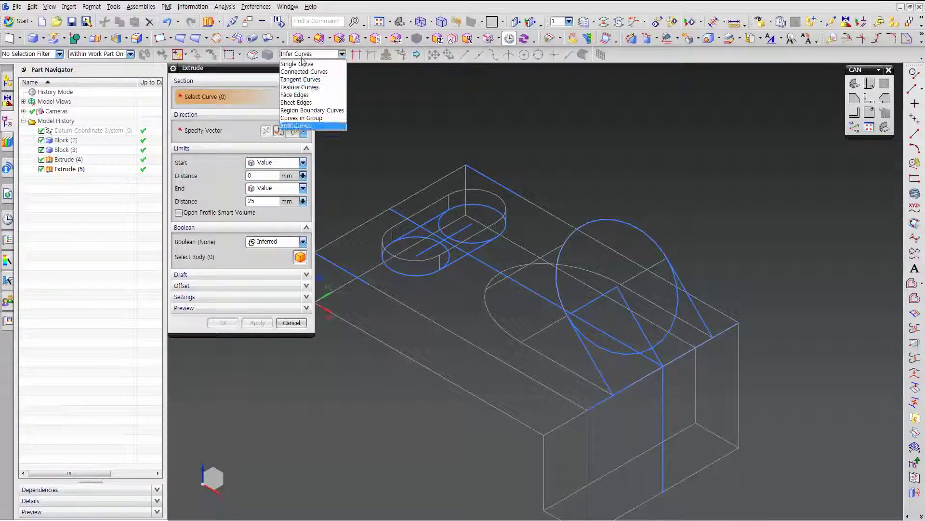
click(315, 95)
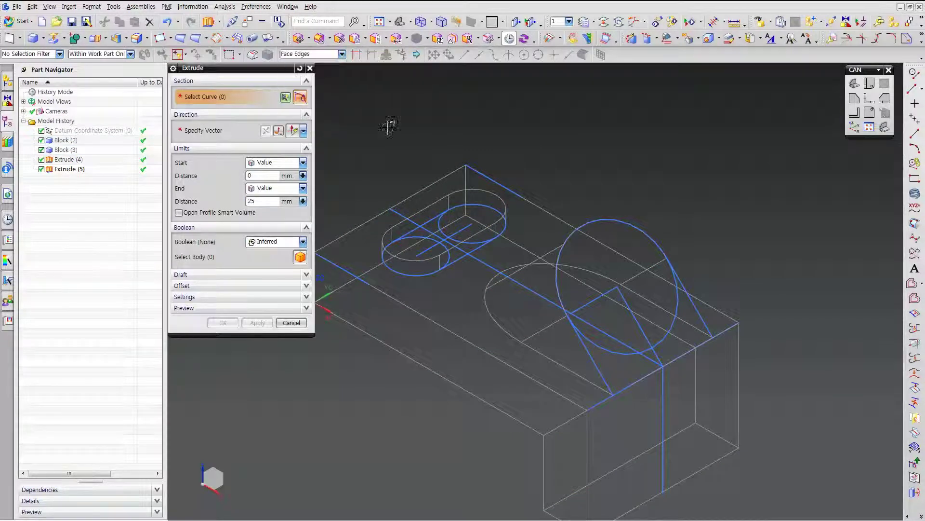
click(437, 199)
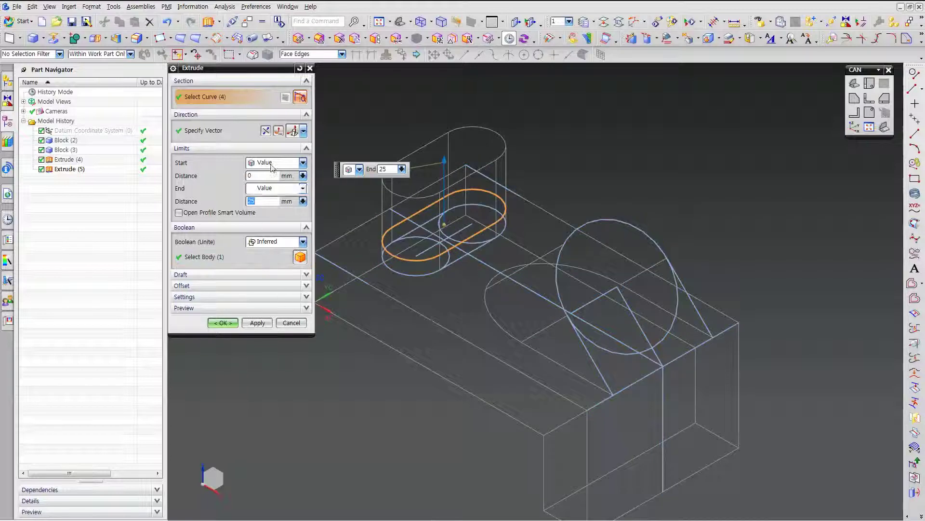
Reverse the extrude direction into the body, set the end limit to Through All and the Boolean to Subtract.
click(266, 129)
click(289, 241)
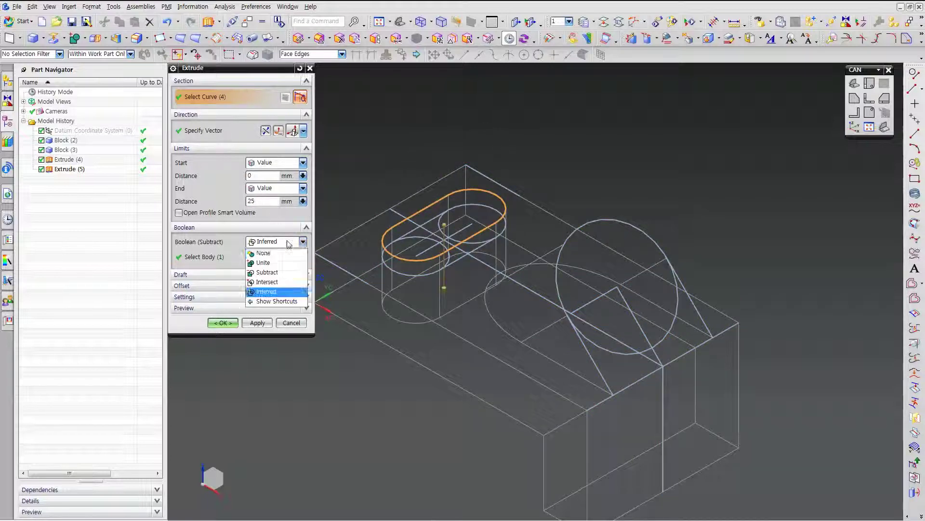
click(273, 191)
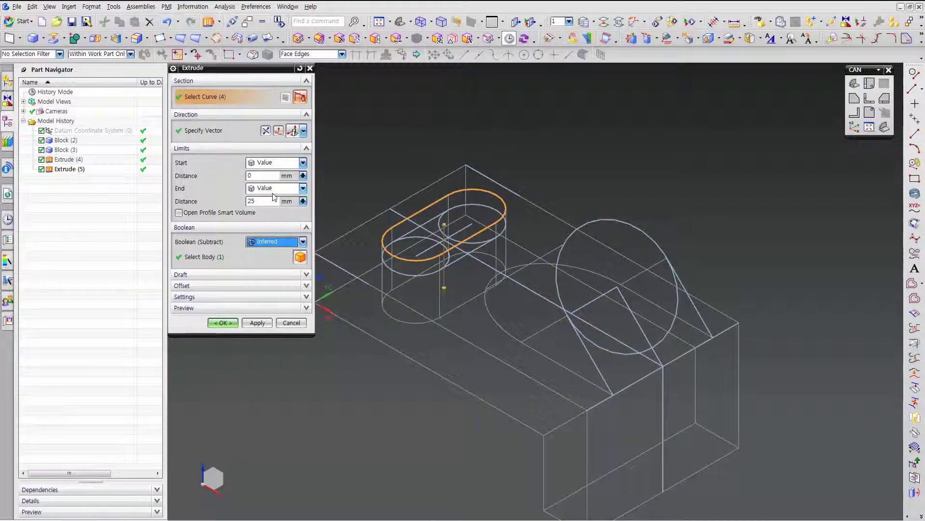
click(273, 187)
click(270, 247)
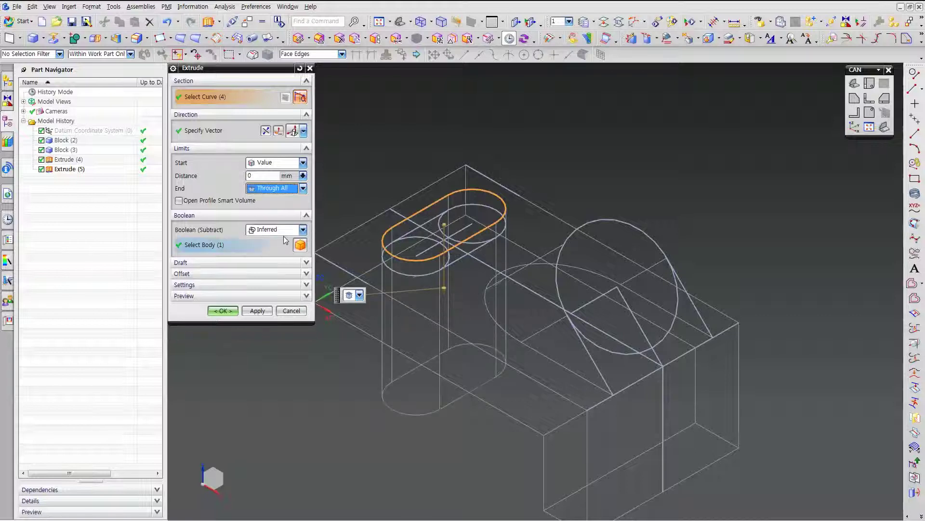
click(289, 235)
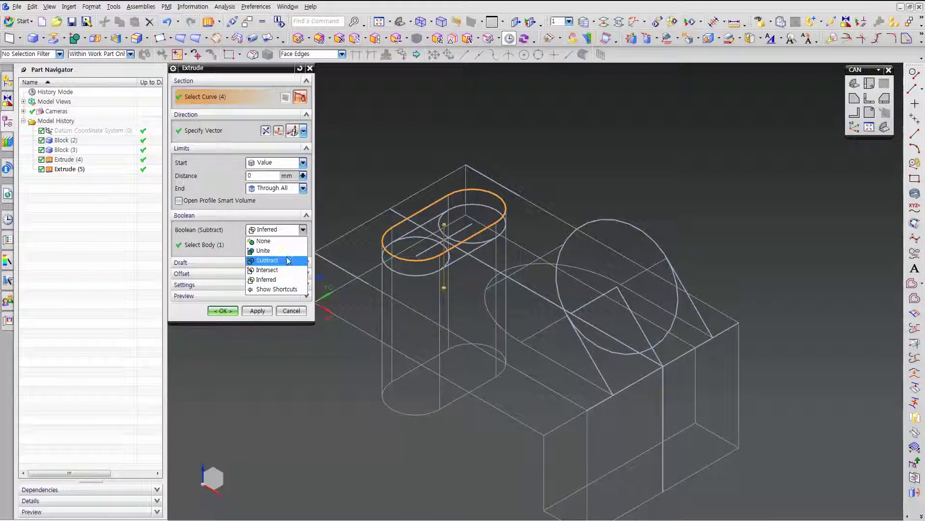
click(287, 263)
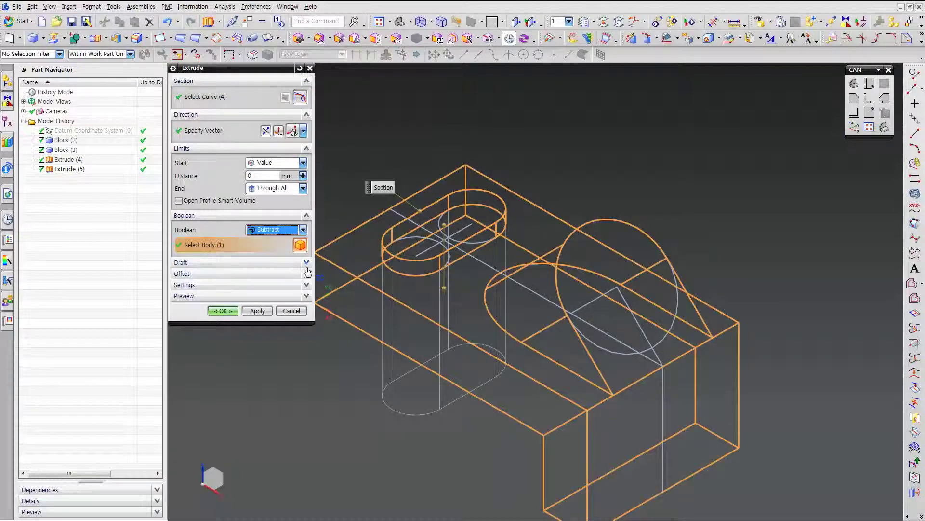
Add a Single-Sided offset of -5 mm to the extrusion and create the slot cut through the bracket.
click(306, 274)
click(302, 288)
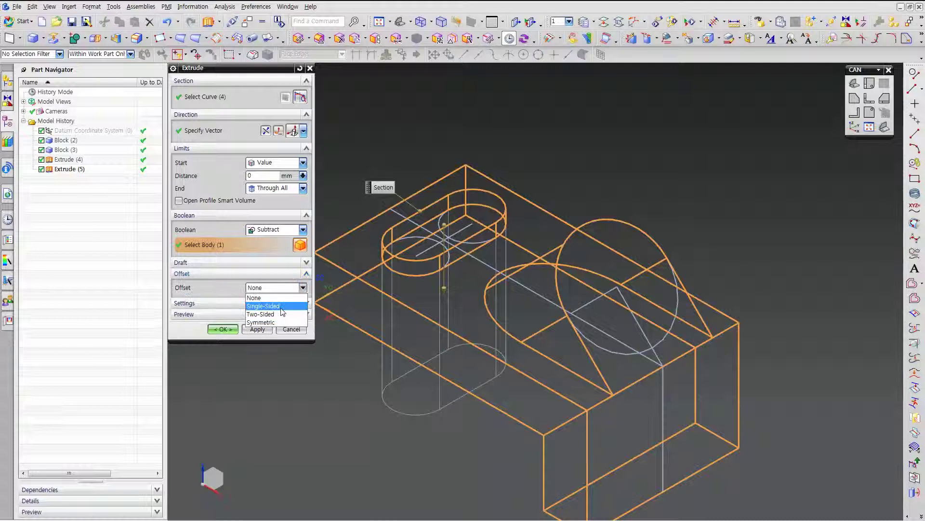
click(263, 305)
text(-5)
key(Return)
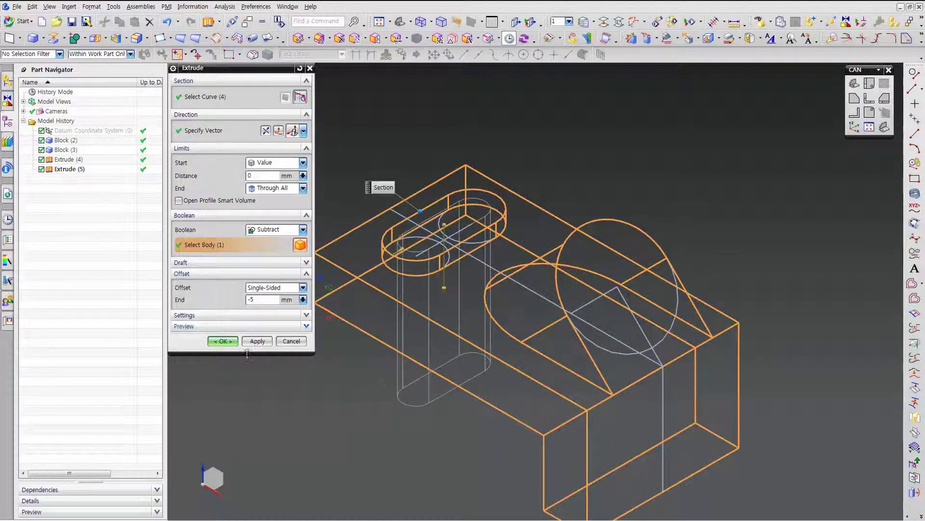
click(223, 341)
Examine the slotted boss and bracket in shaded display, and restore the wireframe display.
scroll(552, 192, down, 3)
right_click(552, 192)
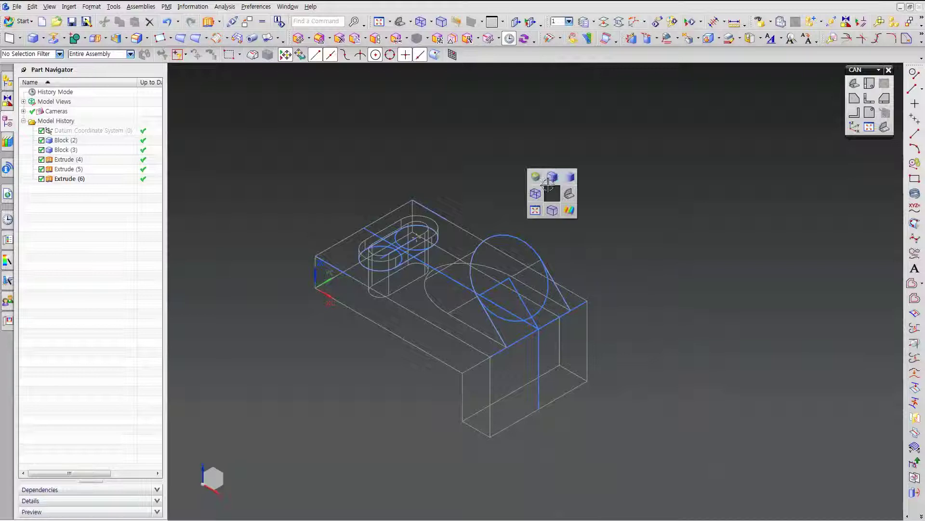
click(552, 177)
mouse_move(611, 229)
middle_down()
mouse_move(595, 225)
mouse_move(611, 232)
mouse_move(609, 223)
middle_up()
scroll(746, 164, up, 3)
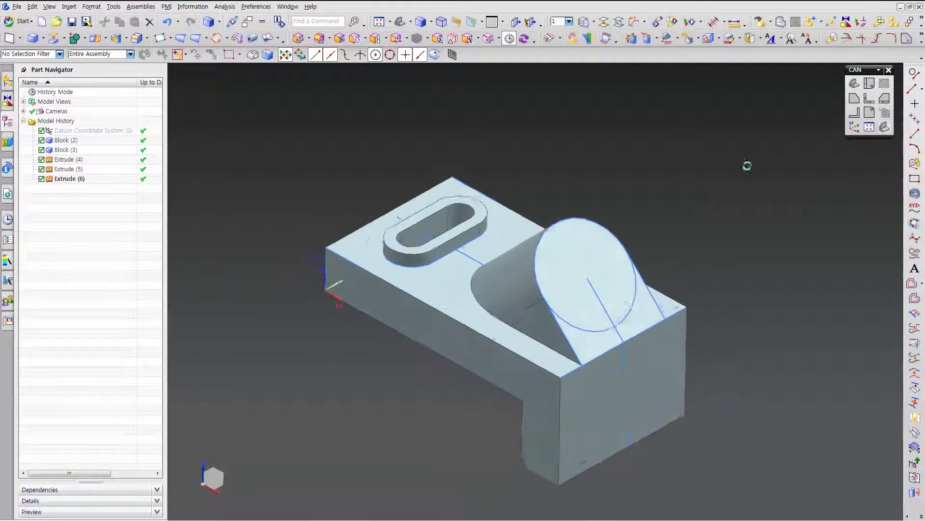
right_click(738, 163)
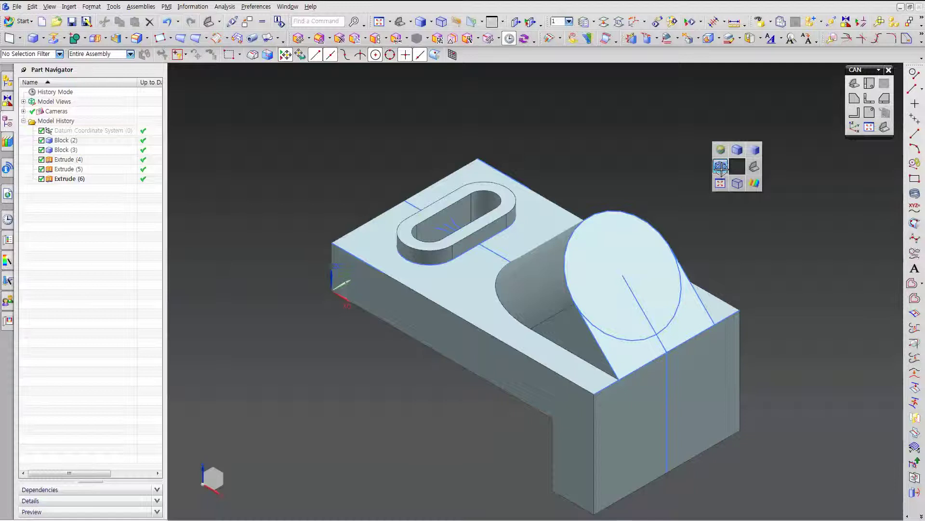
click(721, 167)
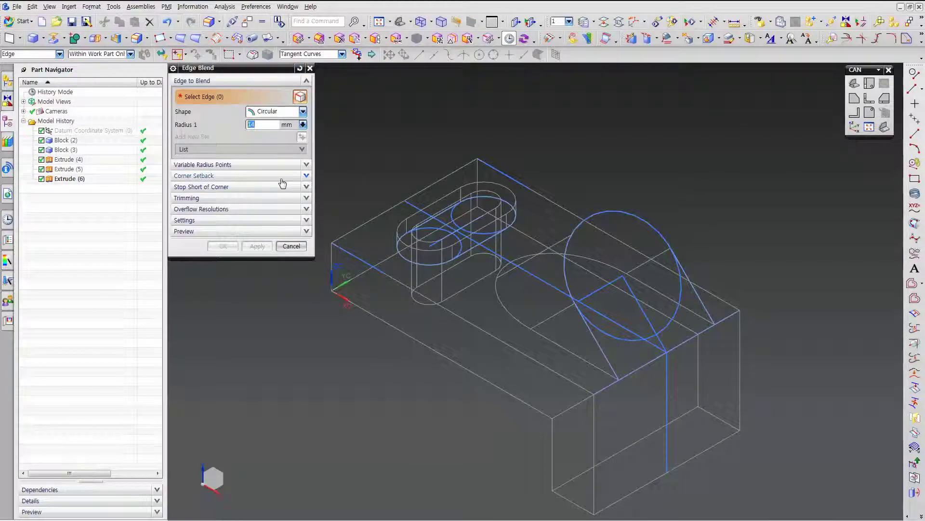
Edge-blend the vertical leg's two lower corner edges with radius 14 mm and the plate's two vertical corner edges at the slot end with 25 mm.
click(568, 498)
click(719, 418)
click(302, 137)
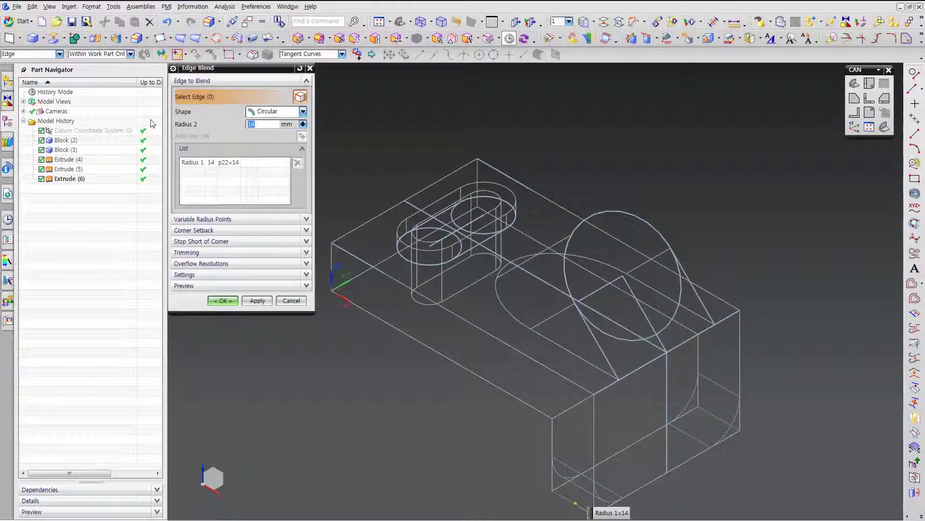
click(481, 170)
click(332, 254)
click(224, 301)
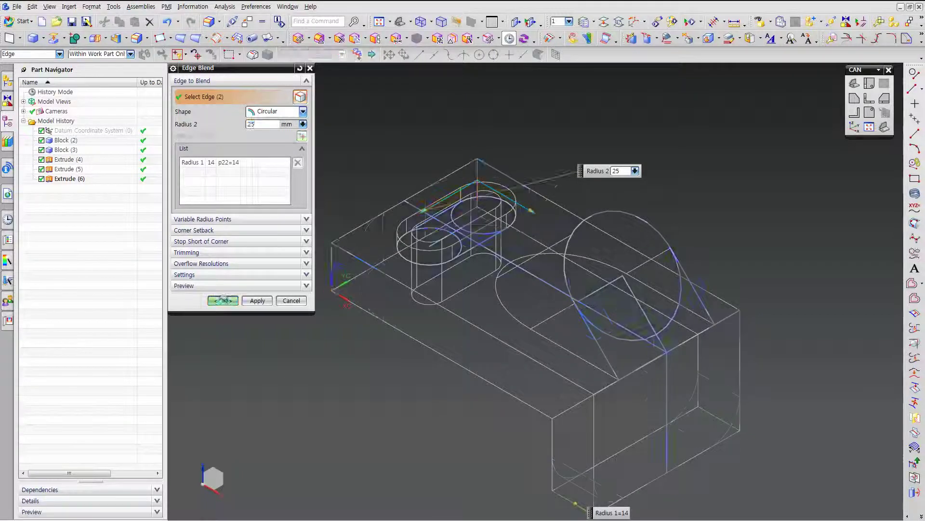
Create simple general holes, 14 mm in diameter and 30 mm deep, at the centres of the leg's two rounded lower corners with Boolean Subtract.
scroll(316, 296, down, 1)
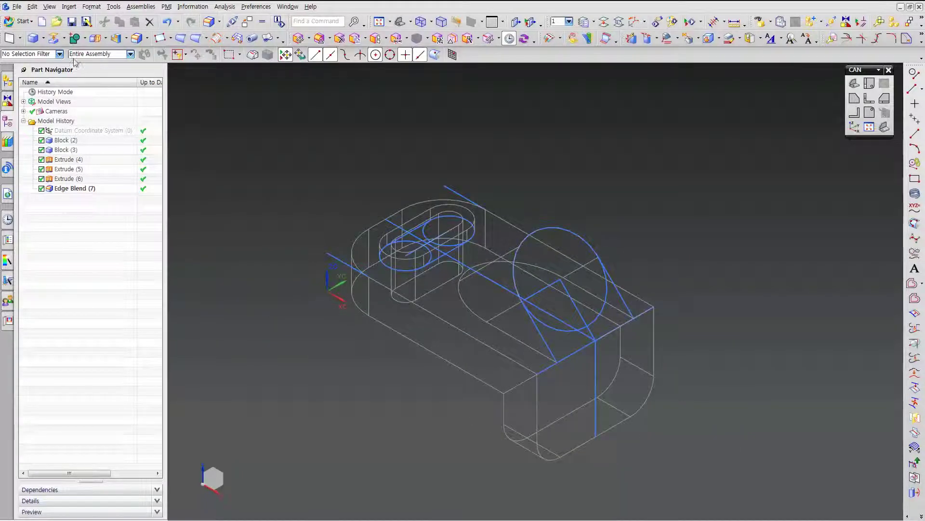
click(42, 42)
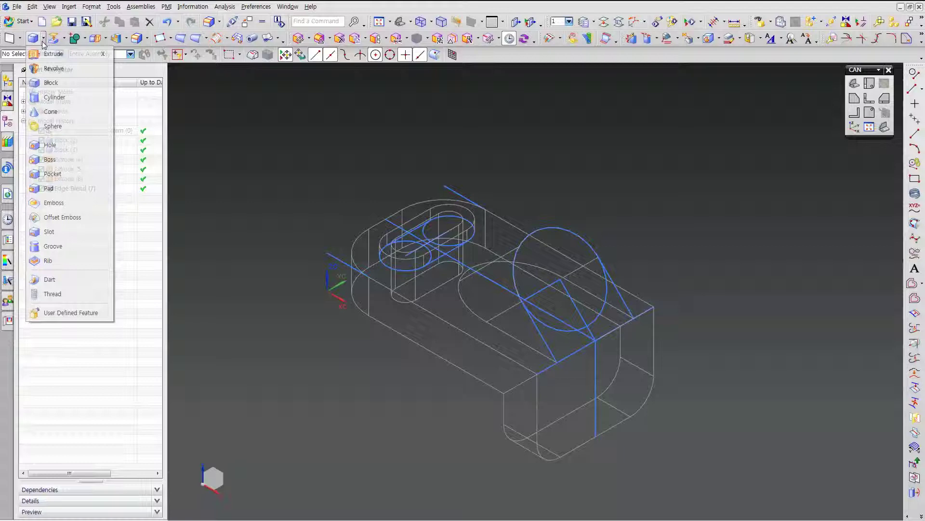
click(68, 148)
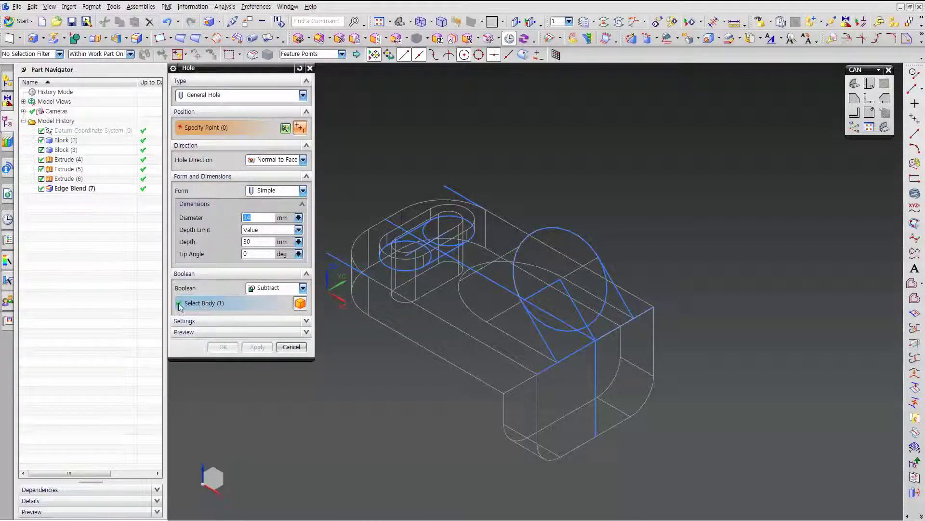
click(550, 459)
click(642, 413)
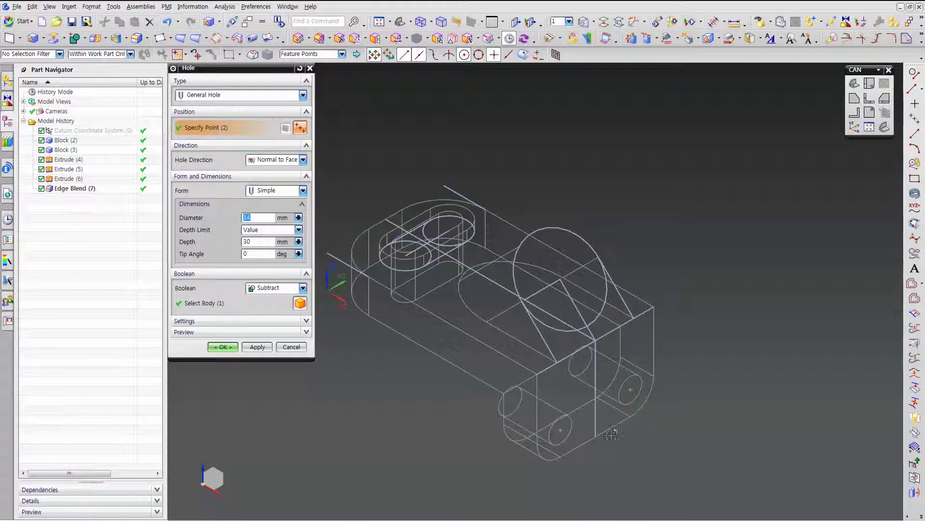
click(223, 346)
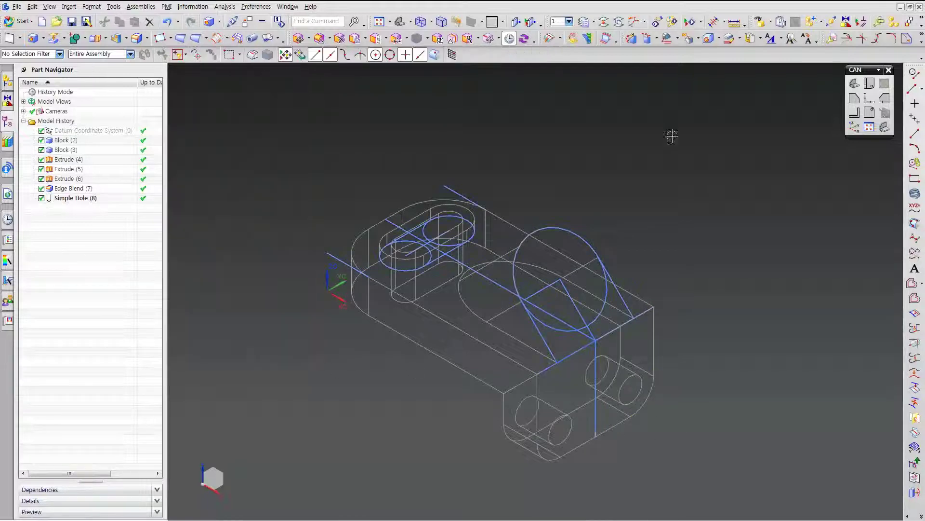
Subtract a cylinder 20 mm in diameter and 30 mm high from the inclined boss, starting at its circle centre along the reversed boss axis.
click(43, 39)
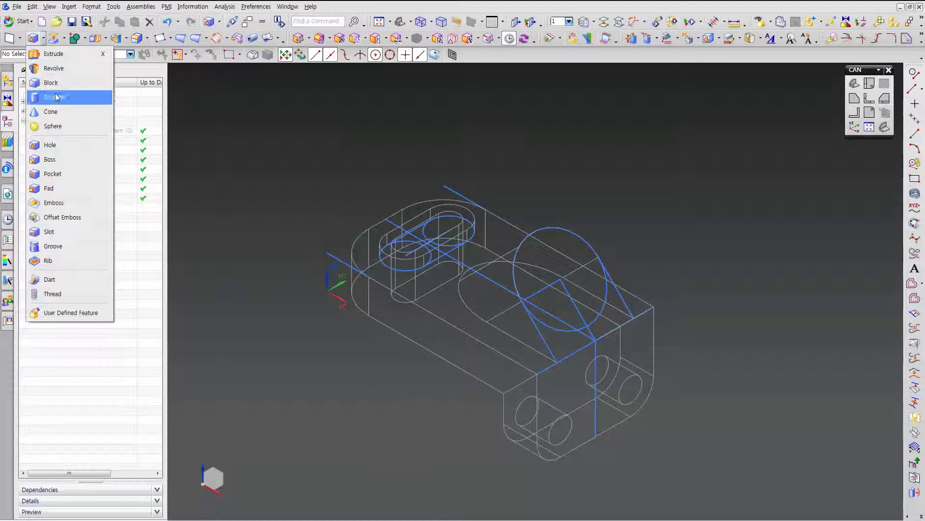
click(61, 95)
click(218, 133)
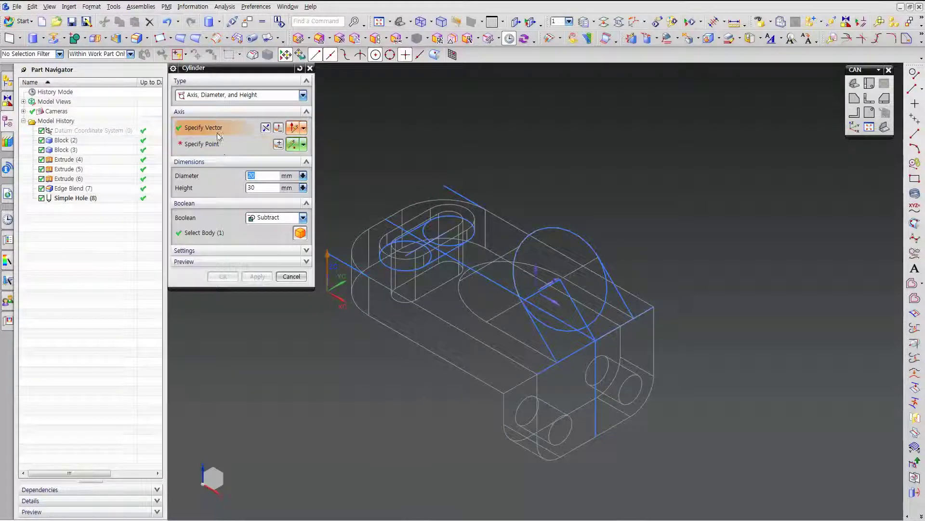
scroll(505, 308, up, 3)
click(504, 306)
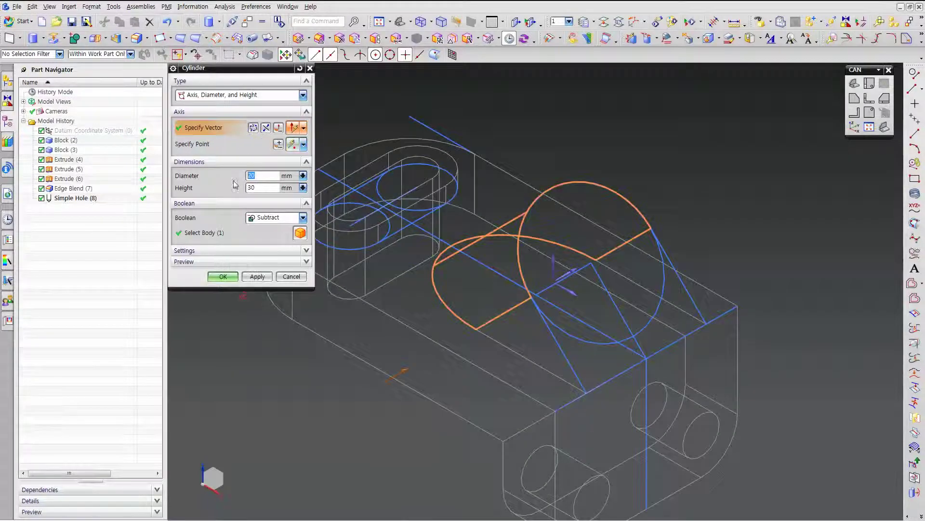
click(286, 147)
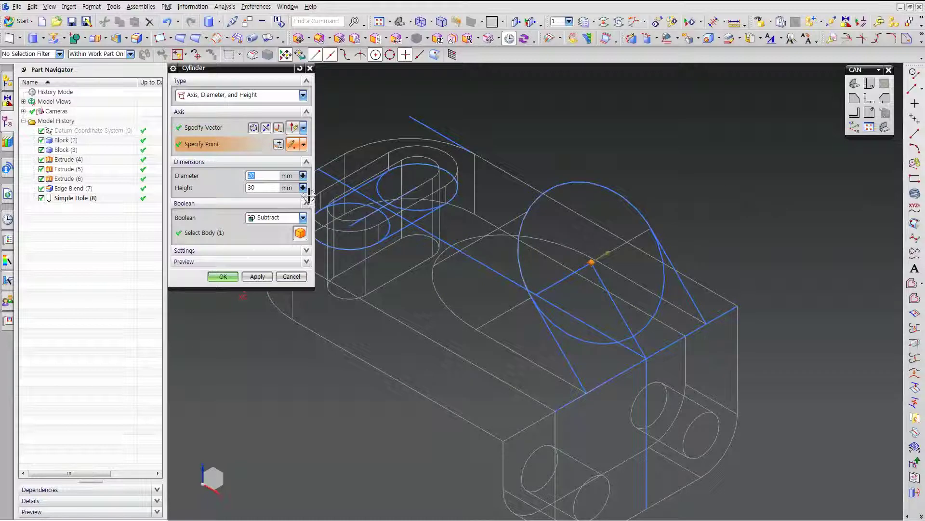
click(265, 128)
click(223, 276)
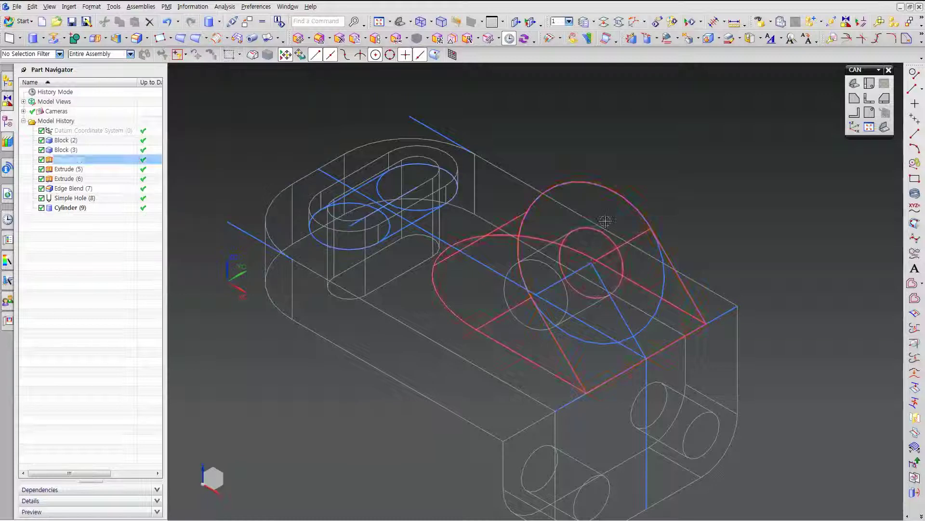
Switch the bracket to shaded display and hide everything except the solid bodies.
right_drag(756, 150, 752, 139)
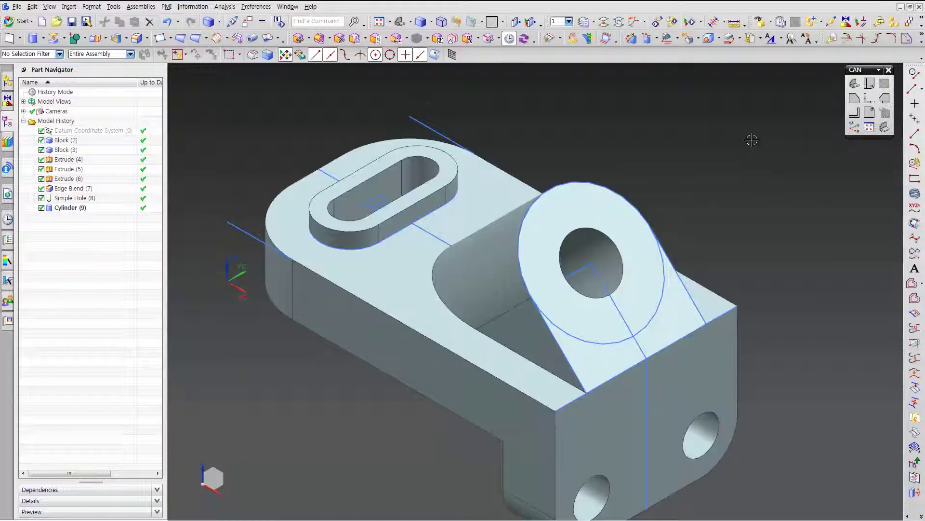
key(ctrl+w)
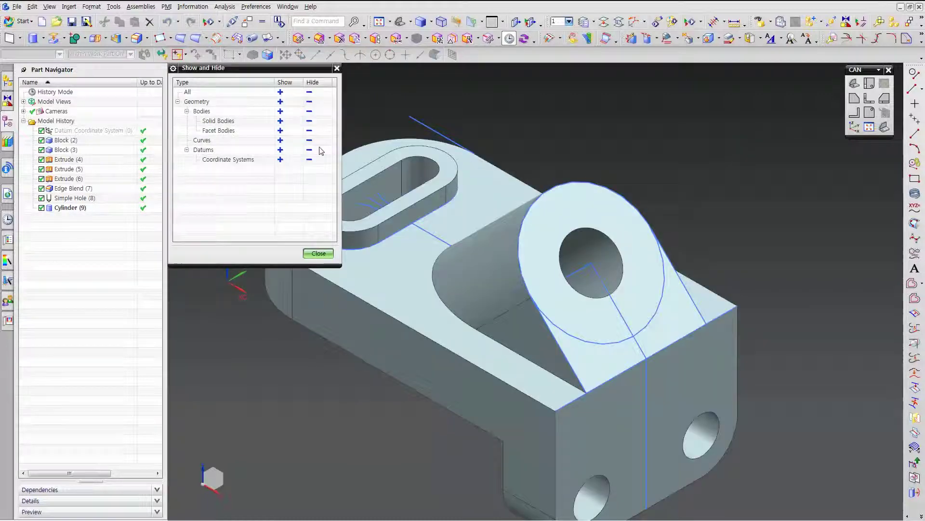
click(309, 92)
click(281, 121)
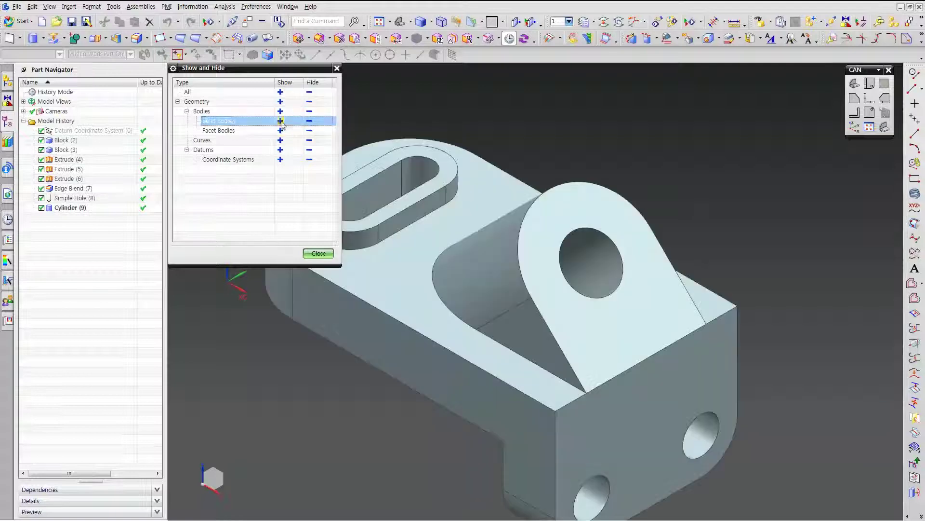
click(318, 253)
middle_drag(775, 272, 738, 248)
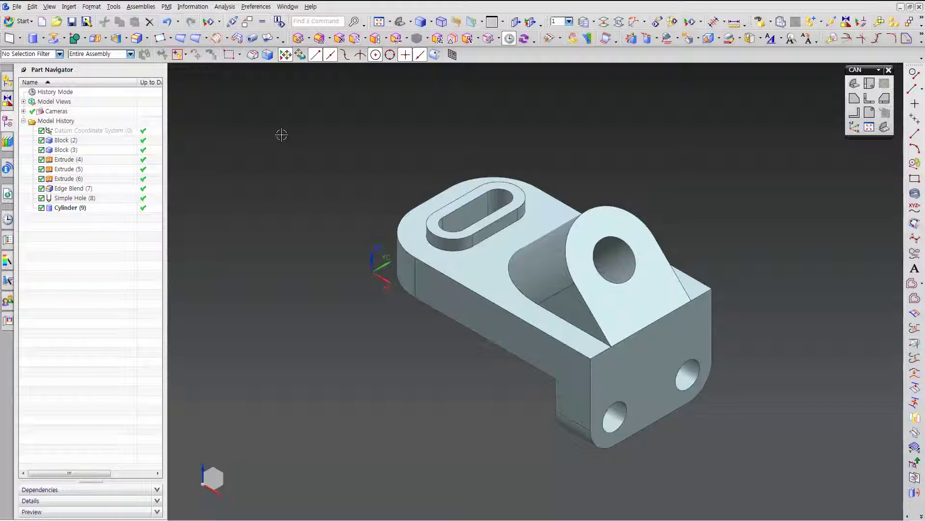
Bring back the hidden vertical centre line on the leg's outer face.
key(ctrl+shift+b)
click(649, 349)
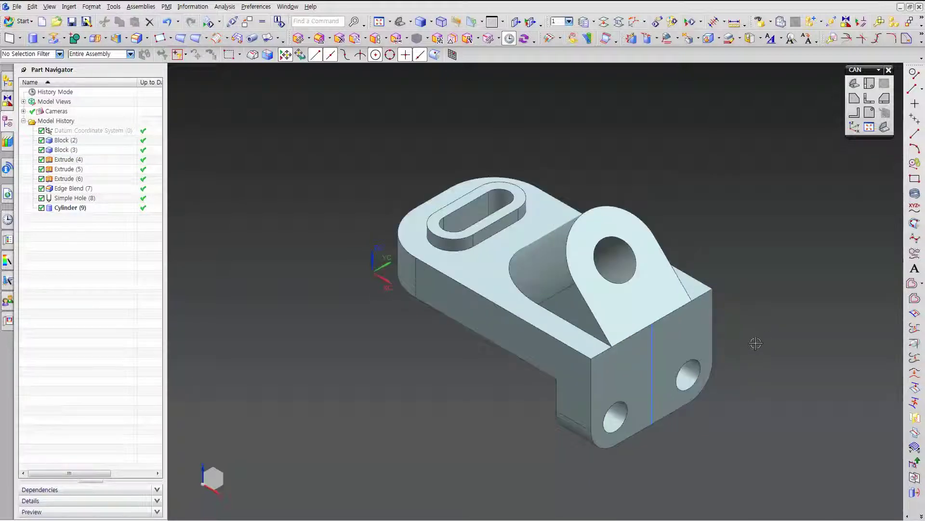
shift+middle_drag(756, 344, 739, 325)
Set up an Extrude with reset settings, taking the leg's vertical centre line as a single-curve section and the X axis as direction.
key(x)
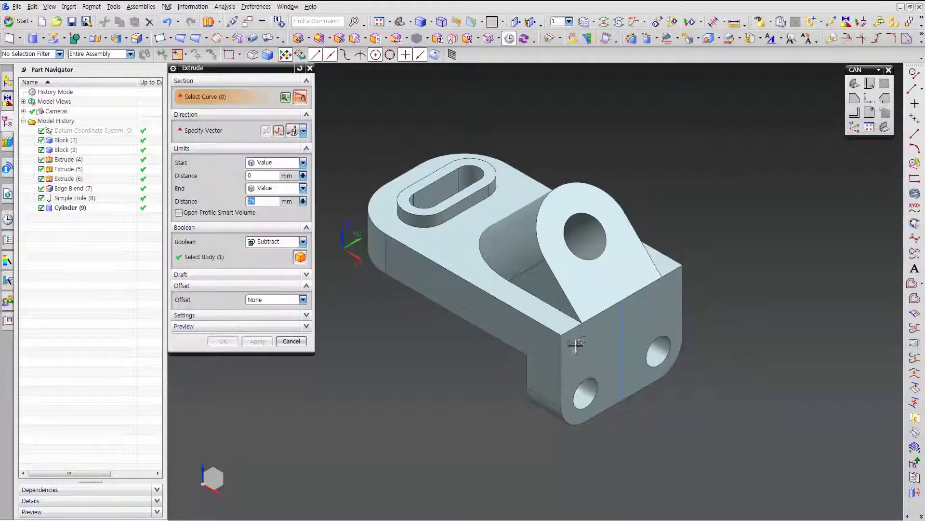
click(300, 69)
click(341, 53)
click(344, 60)
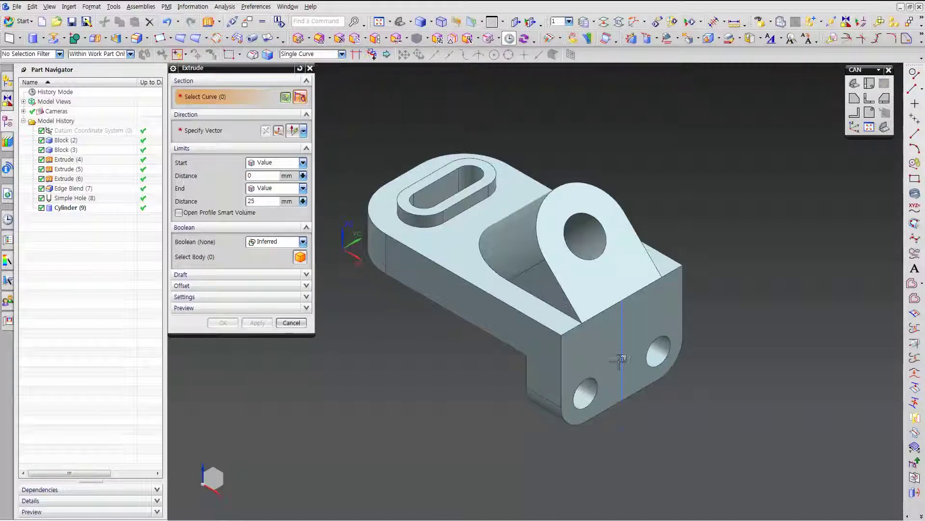
click(621, 356)
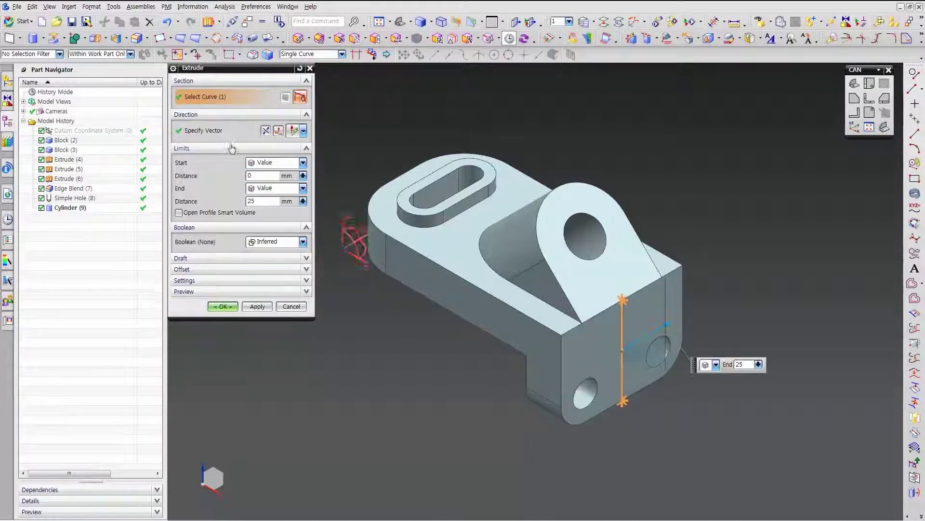
click(222, 131)
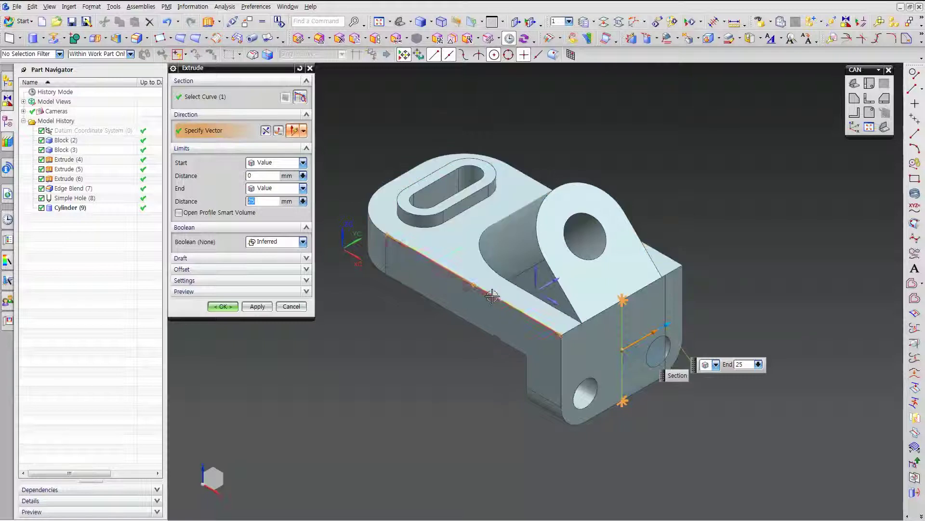
click(549, 299)
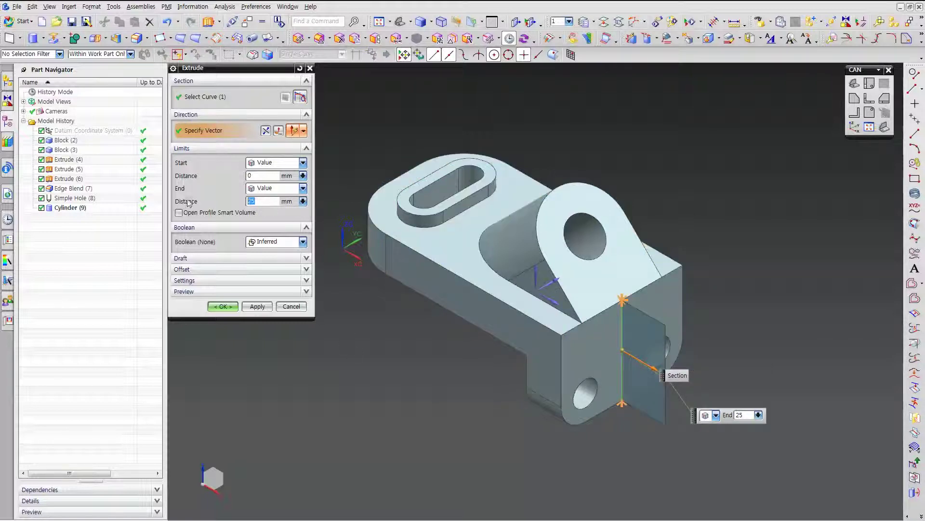
Extrude the centre line from 0 to 6 mm with a symmetric offset of 10 mm and unite it with the bracket.
text(6)
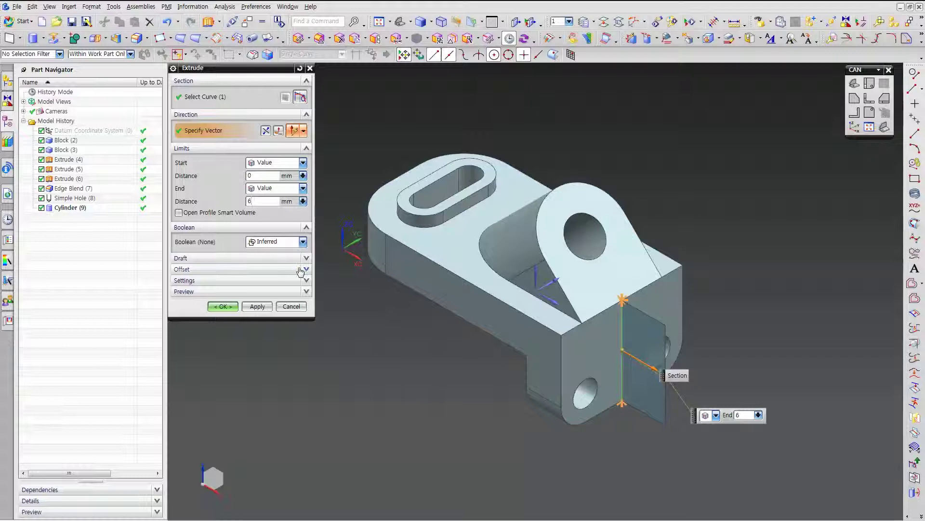
click(300, 271)
click(277, 285)
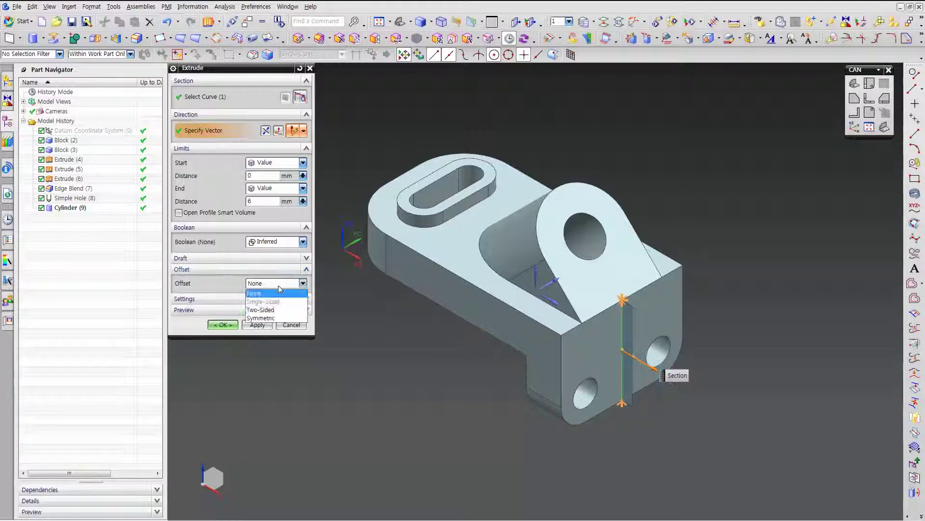
click(270, 318)
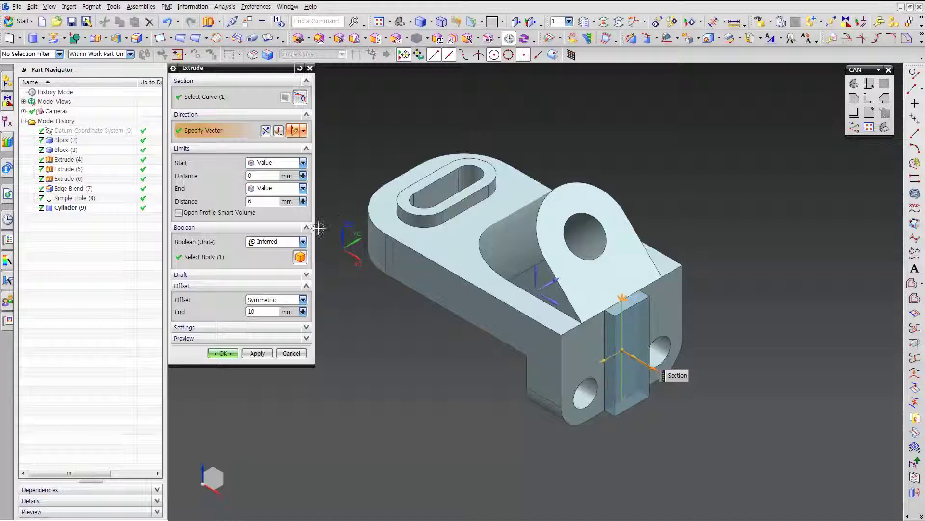
click(289, 242)
click(278, 264)
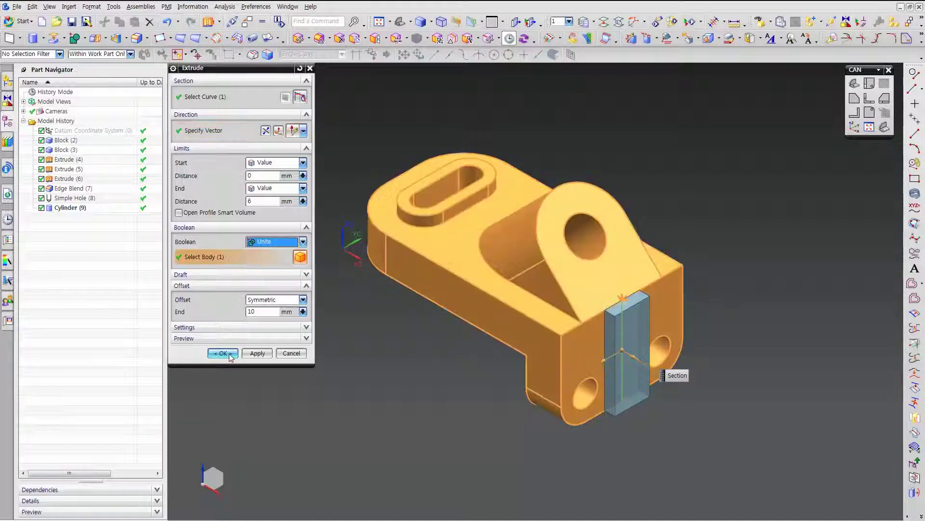
click(223, 353)
Examine the finished bracket in top, front, right and isometric views.
mouse_move(439, 380)
ctrl+middle_down()
mouse_move(442, 362)
mouse_move(444, 378)
ctrl+middle_up()
click(885, 127)
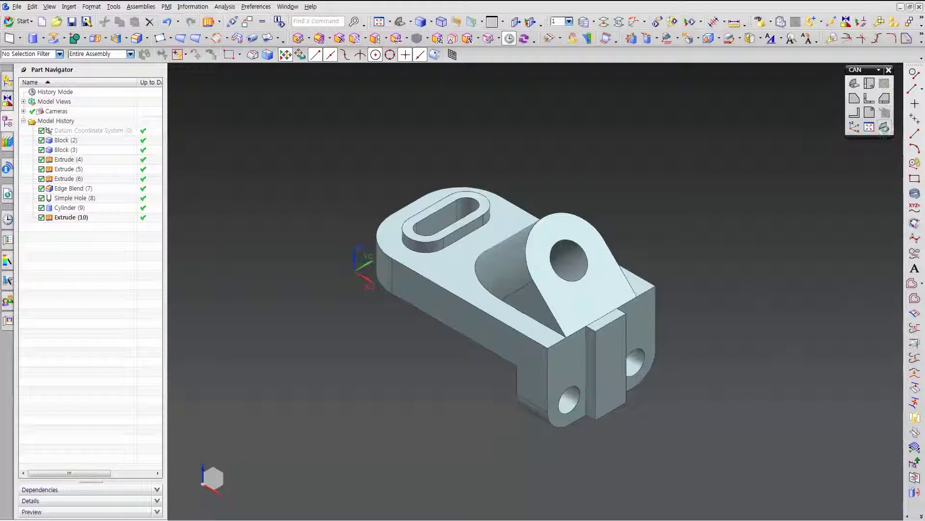
ctrl+middle_drag(801, 293, 762, 270)
scroll(762, 270, up, 2)
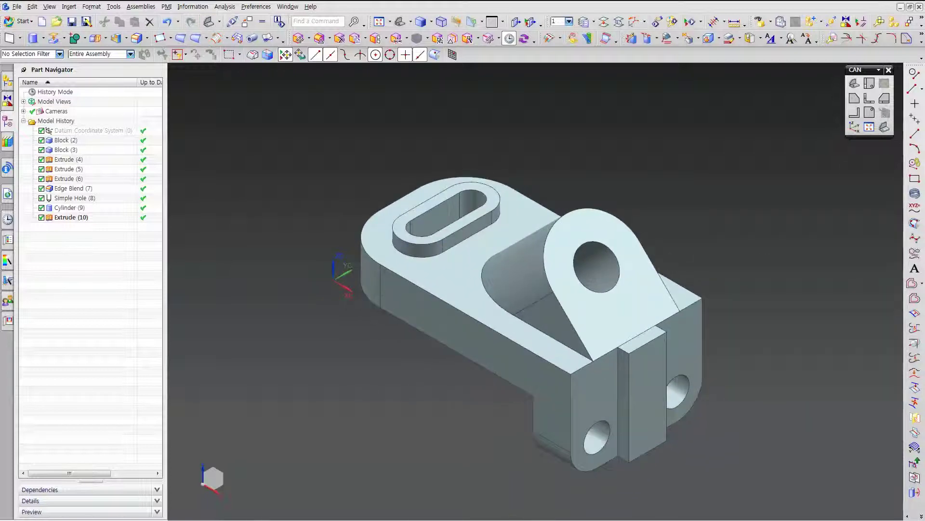
click(875, 82)
scroll(605, 270, down, 3)
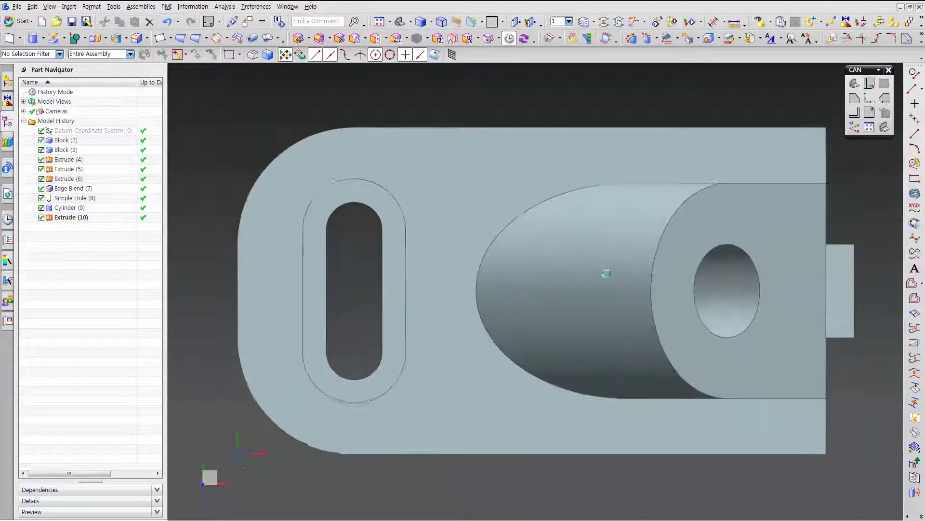
shift+middle_drag(672, 271, 646, 271)
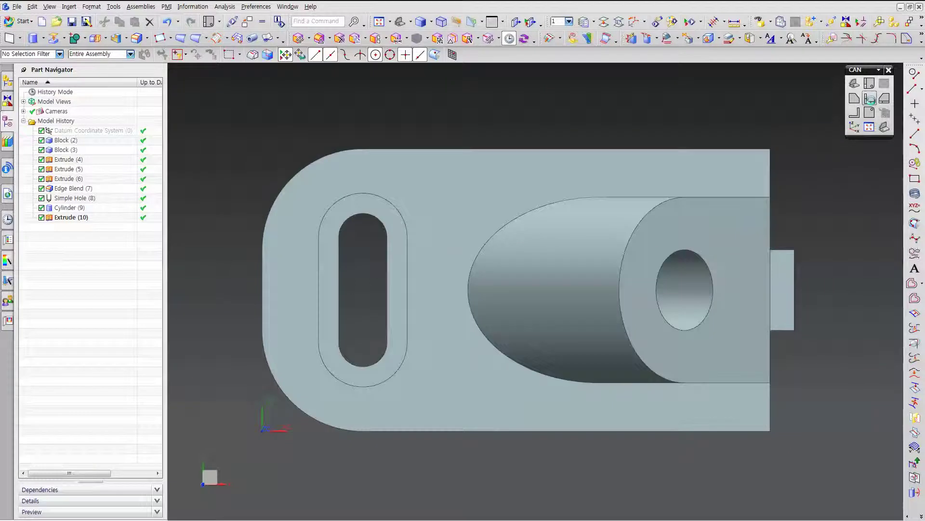
click(870, 98)
scroll(694, 152, down, 2)
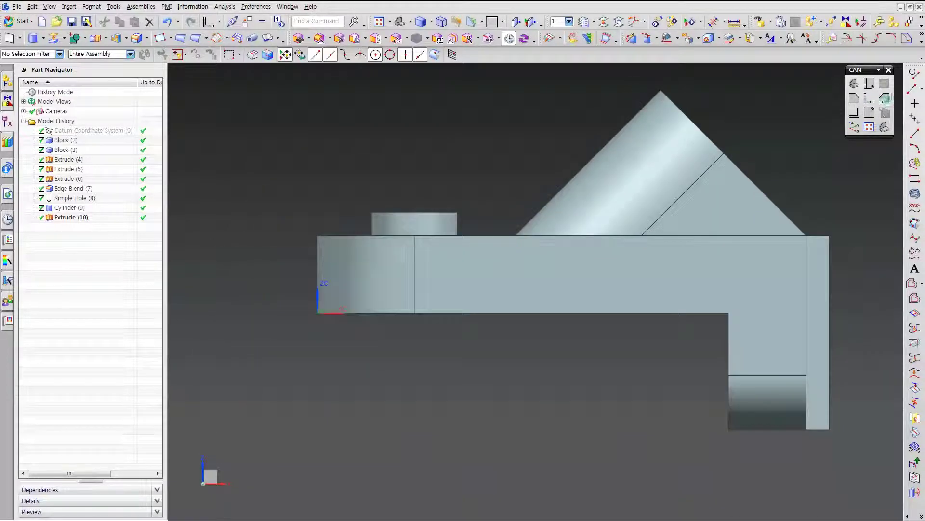
click(884, 98)
ctrl+middle_drag(732, 293, 729, 261)
shift+middle_drag(755, 274, 746, 258)
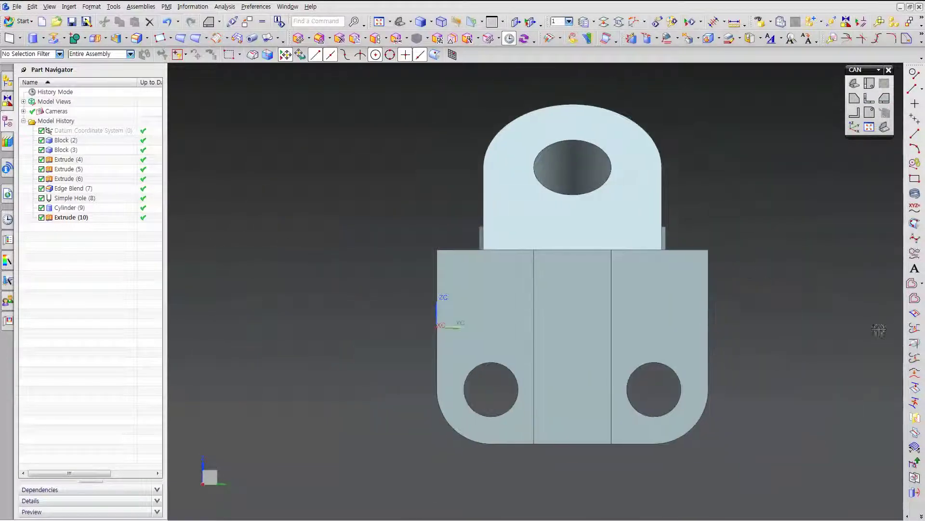
click(890, 132)
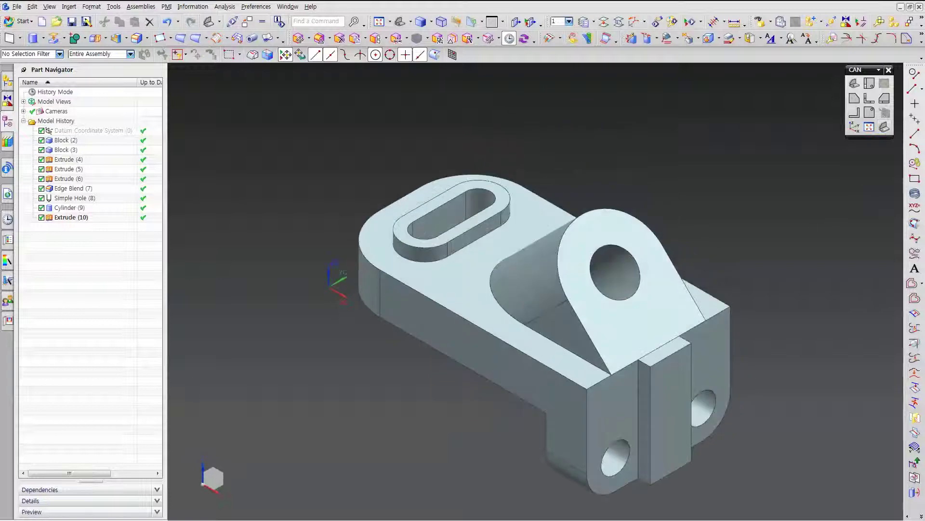